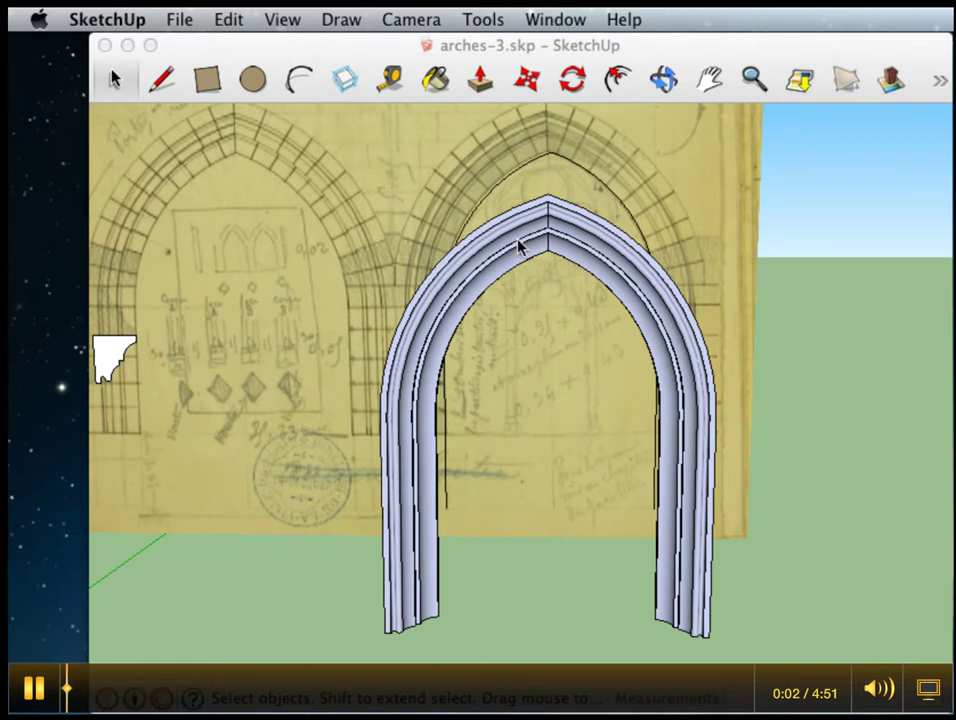
Orbit to a higher, rotated view and window-select every face and edge of the arch.
{"action": "middle_click_drag", "start_coordinate": [519, 248], "coordinate": [542, 198]}
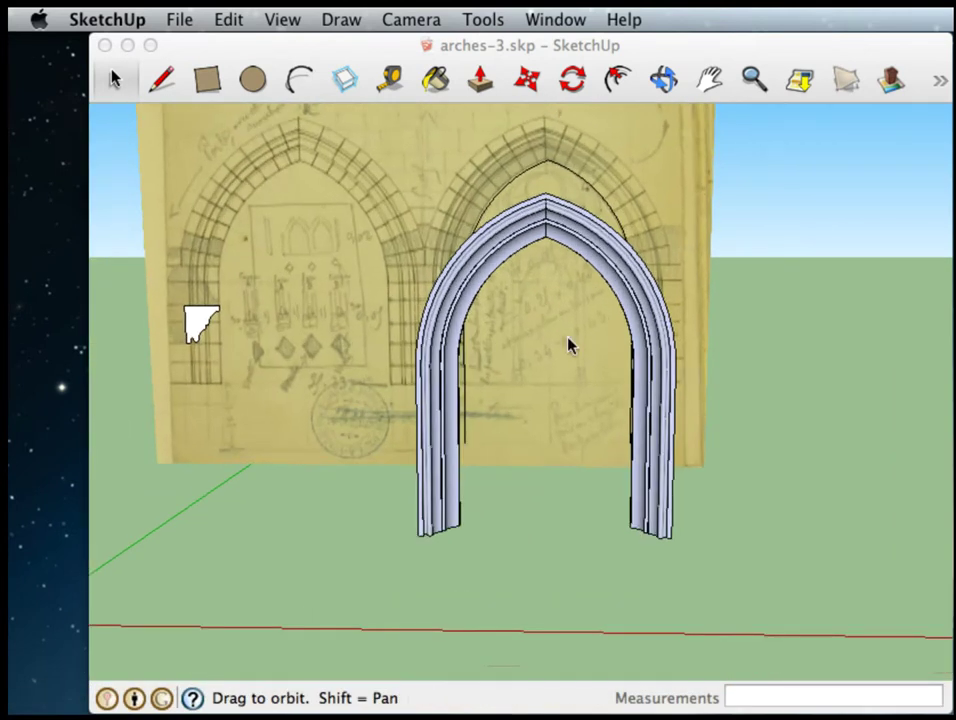
{"action": "scroll", "coordinate": [570, 348], "scroll_direction": "up", "scroll_amount": 2}
{"action": "left_click", "coordinate": [517, 55]}
{"action": "middle_click_drag", "start_coordinate": [551, 198], "coordinate": [590, 495]}
{"action": "left_click_drag", "start_coordinate": [284, 128], "coordinate": [735, 573]}
Orbit around the wall and arch, then reselect the whole arch with a selection box.
{"action": "middle_click_drag", "start_coordinate": [760, 345], "coordinate": [822, 432]}
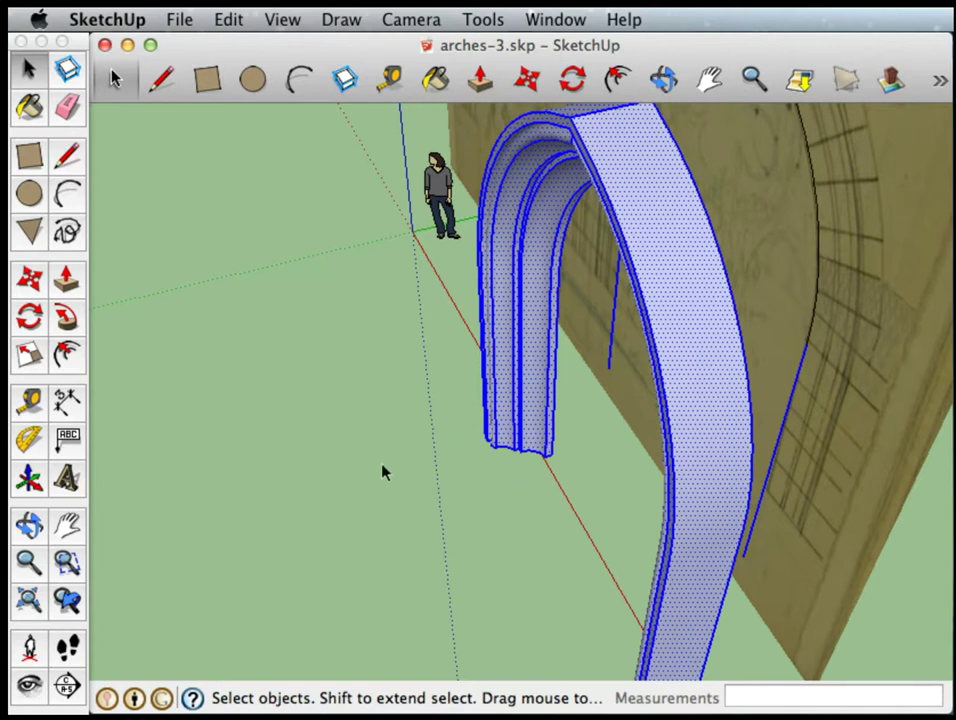
{"action": "middle_click_drag", "start_coordinate": [384, 469], "coordinate": [673, 445]}
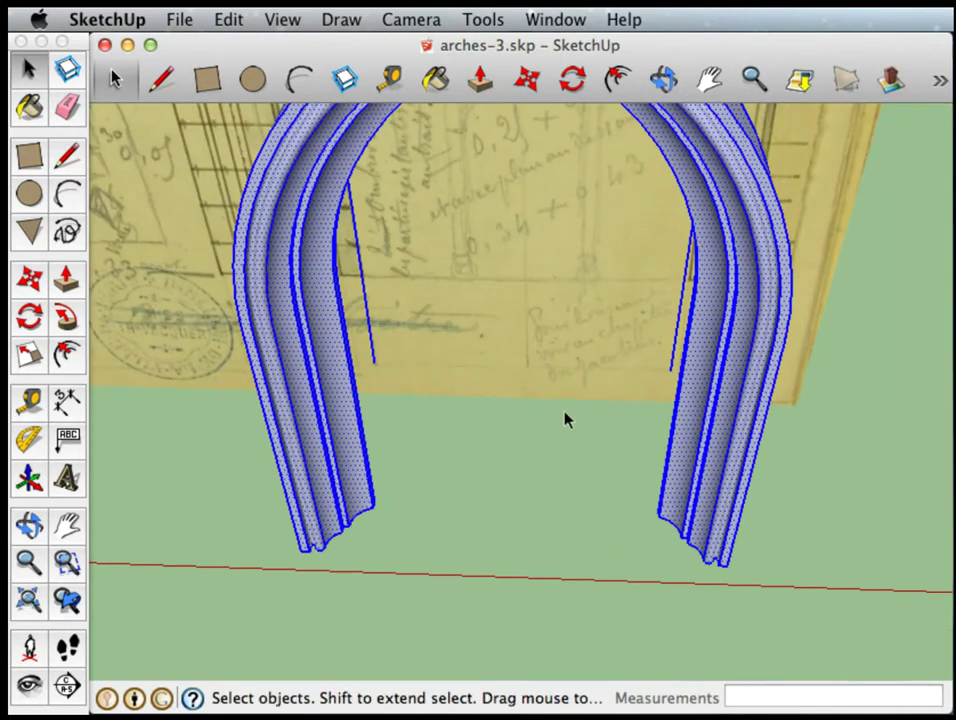
{"action": "scroll", "coordinate": [565, 420], "scroll_direction": "down", "scroll_amount": 5}
{"action": "middle_click_drag", "start_coordinate": [565, 420], "coordinate": [340, 550]}
{"action": "middle_click_drag", "start_coordinate": [613, 585], "coordinate": [545, 515]}
{"action": "middle_click_drag", "start_coordinate": [343, 516], "coordinate": [338, 358]}
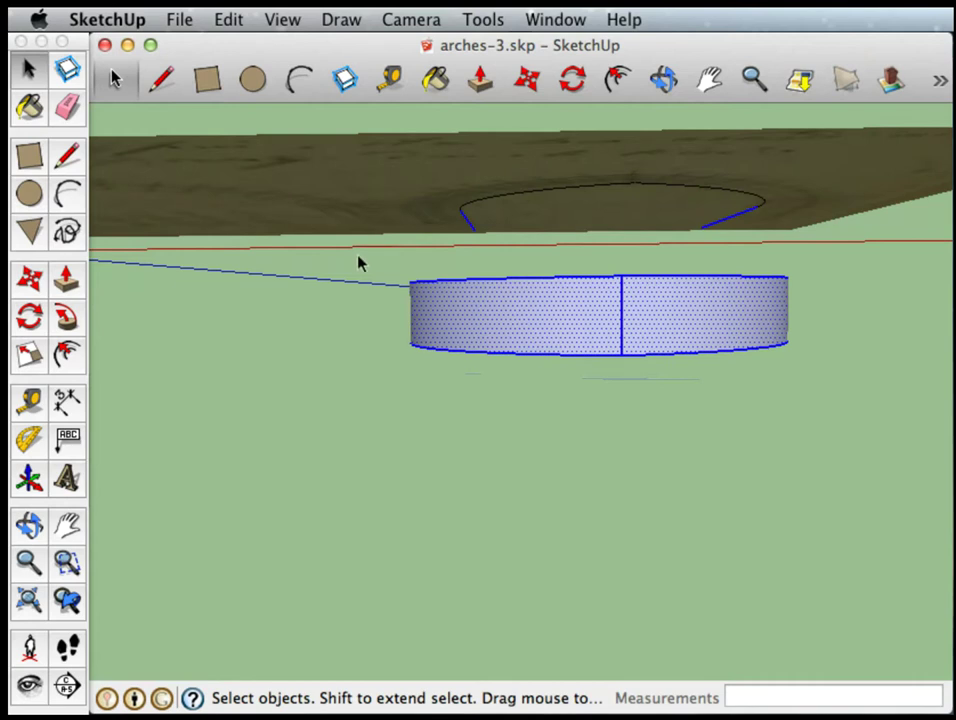
{"action": "left_click_drag", "start_coordinate": [357, 259], "coordinate": [838, 430]}
Turn the selected Gothic arch into a component named 'arch'.
{"action": "middle_click_drag", "start_coordinate": [615, 587], "coordinate": [476, 140]}
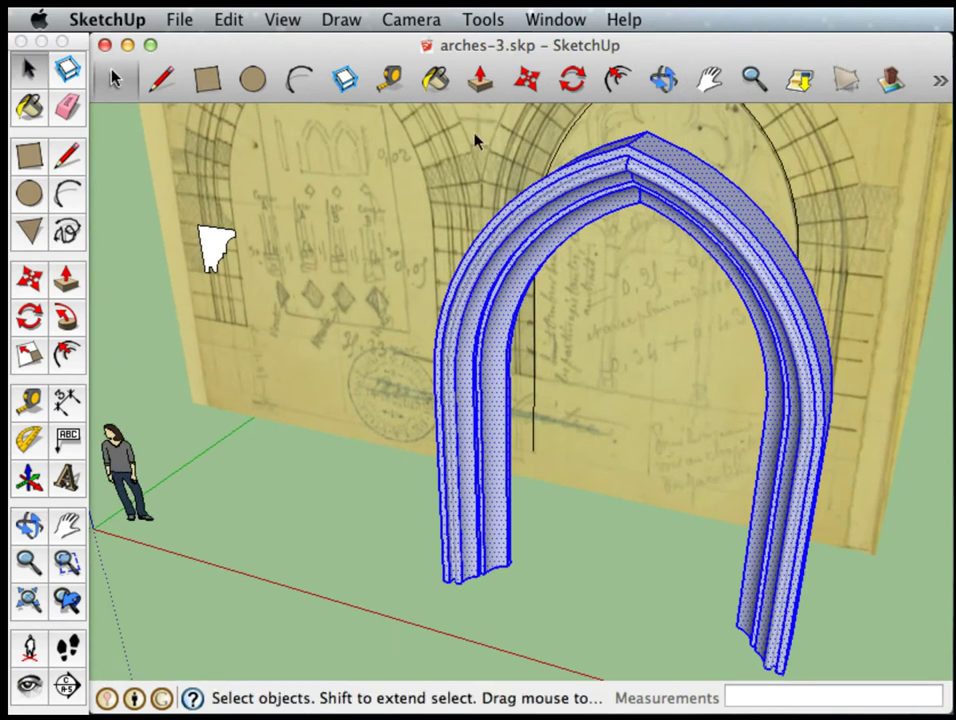
{"action": "left_click", "coordinate": [342, 79]}
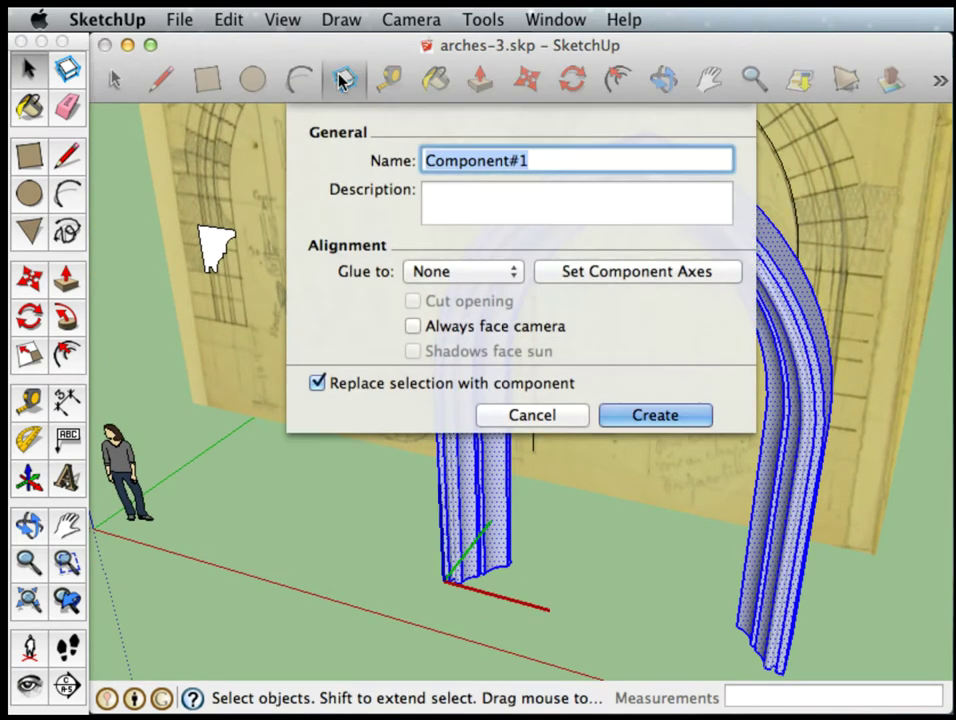
{"action": "type", "text": "arch"}
{"action": "key", "text": "Return"}
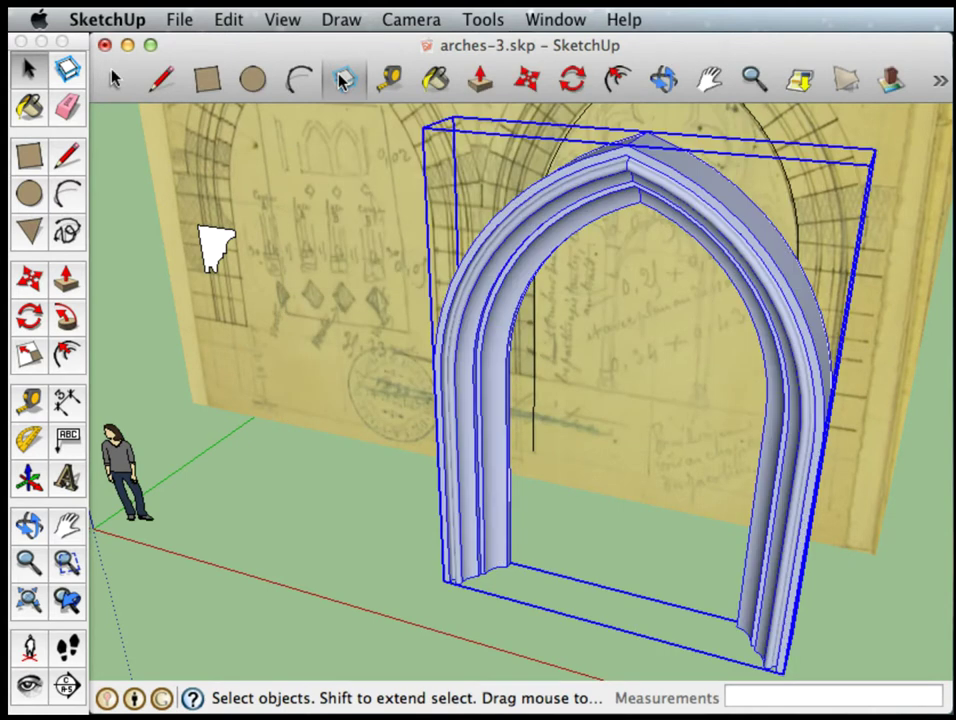
Move-copy the arch from its bottom corner, snapping the copy onto the arch's right column base.
{"action": "scroll", "coordinate": [375, 267], "scroll_direction": "down", "scroll_amount": 4}
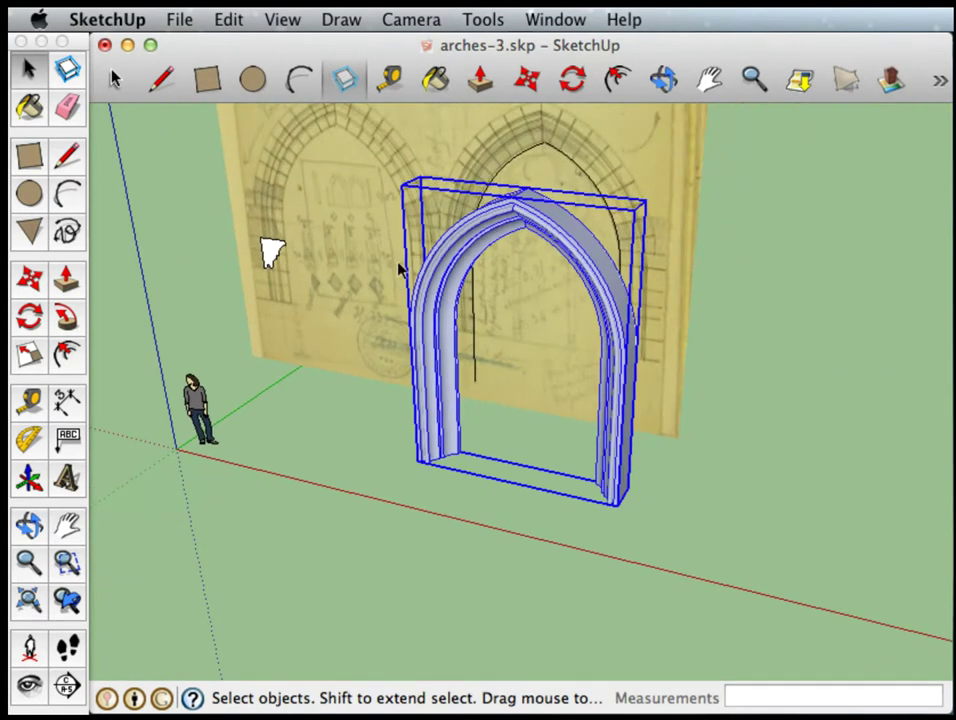
{"action": "left_click", "coordinate": [527, 79]}
{"action": "middle_click_drag", "start_coordinate": [357, 459], "coordinate": [577, 487]}
{"action": "scroll", "coordinate": [472, 502], "scroll_direction": "up", "scroll_amount": 5}
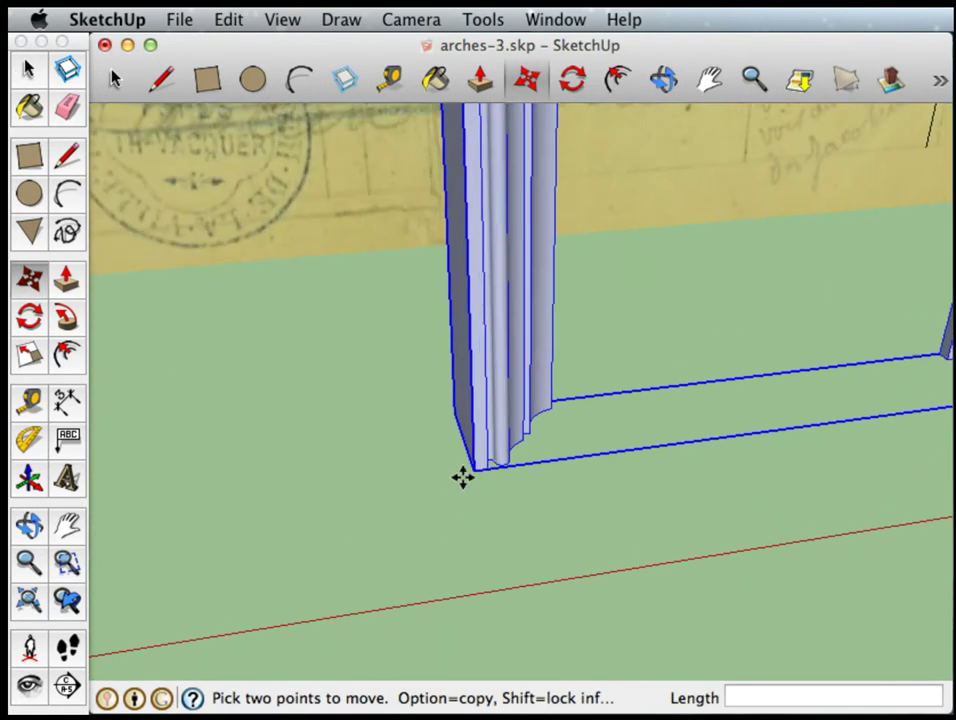
{"action": "left_click", "coordinate": [470, 472]}
{"action": "scroll", "coordinate": [401, 478], "scroll_direction": "down", "scroll_amount": 5}
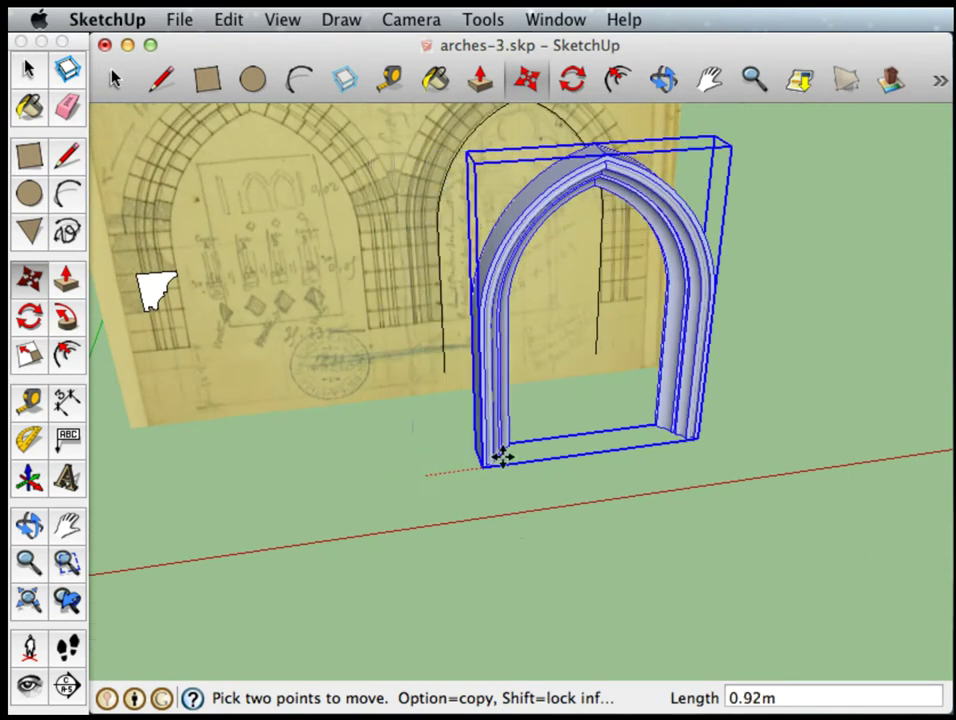
{"action": "key", "text": "alt"}
{"action": "scroll", "coordinate": [683, 438], "scroll_direction": "up", "scroll_amount": 6}
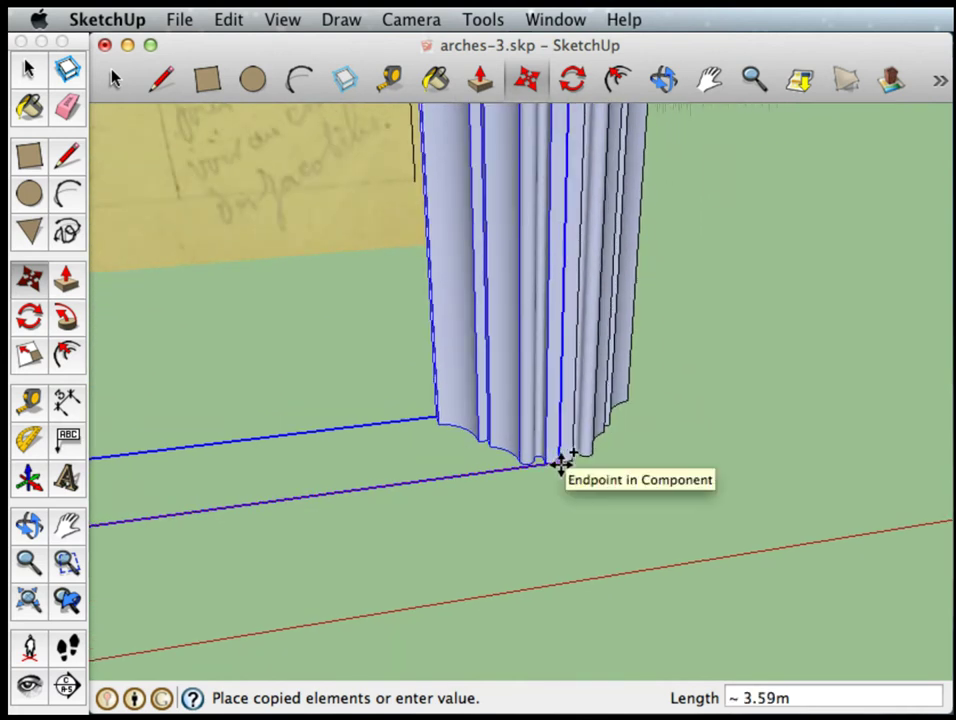
{"action": "scroll", "coordinate": [560, 463], "scroll_direction": "up", "scroll_amount": 4}
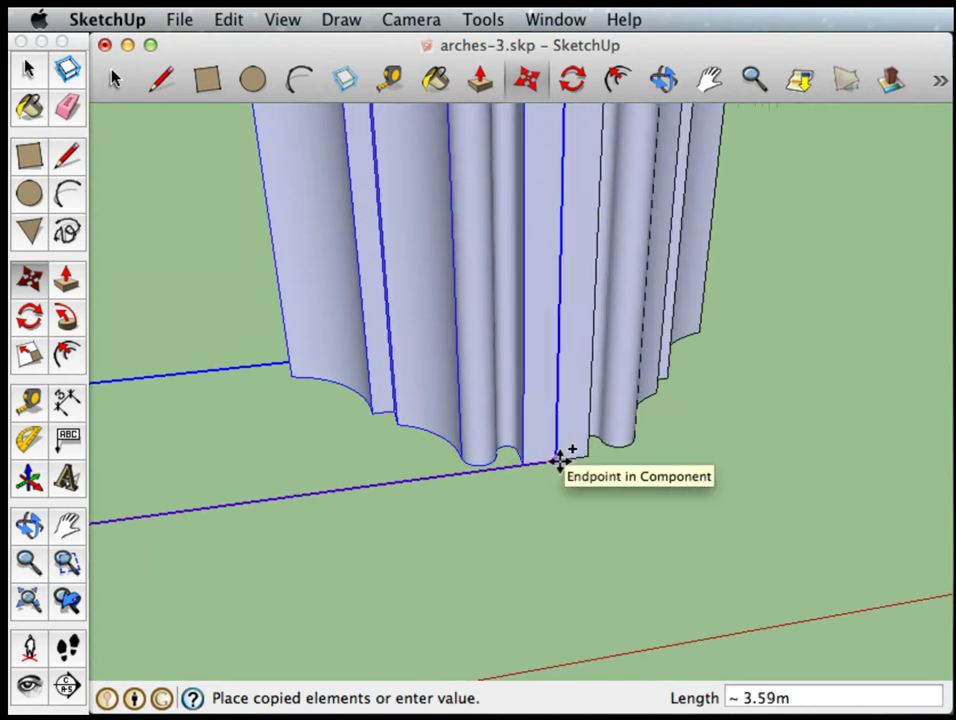
{"action": "left_click", "coordinate": [560, 461]}
Repeat the copy x4 so five identical arches stand in a row.
{"action": "scroll", "coordinate": [561, 474], "scroll_direction": "down", "scroll_amount": 3}
{"action": "scroll", "coordinate": [560, 474], "scroll_direction": "down", "scroll_amount": 5}
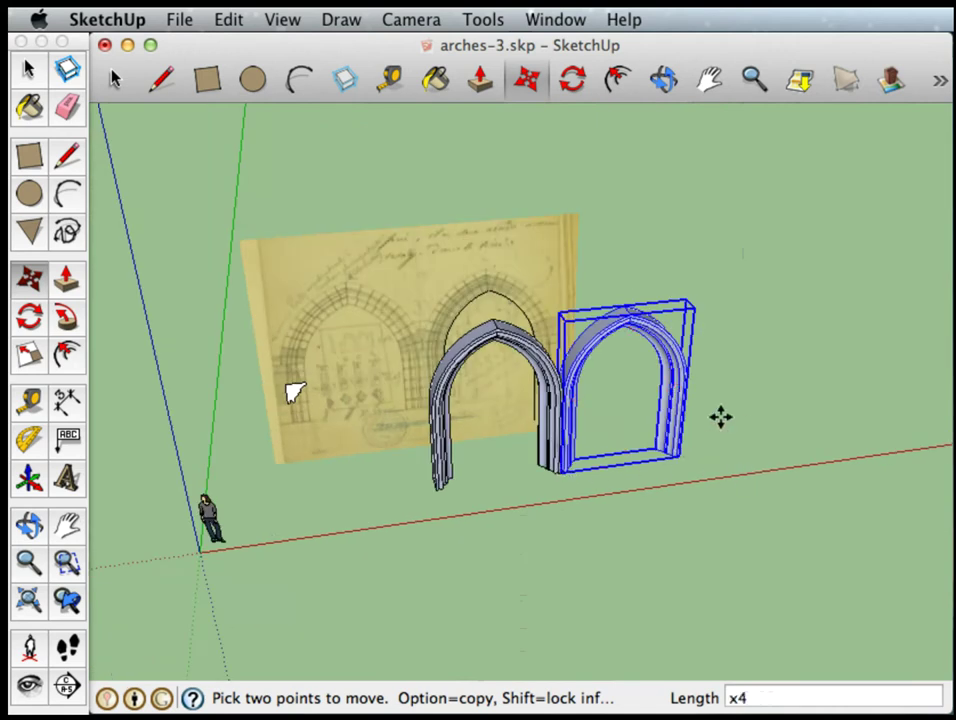
{"action": "key", "text": "Return"}
{"action": "scroll", "coordinate": [386, 457], "scroll_direction": "down", "scroll_amount": 3}
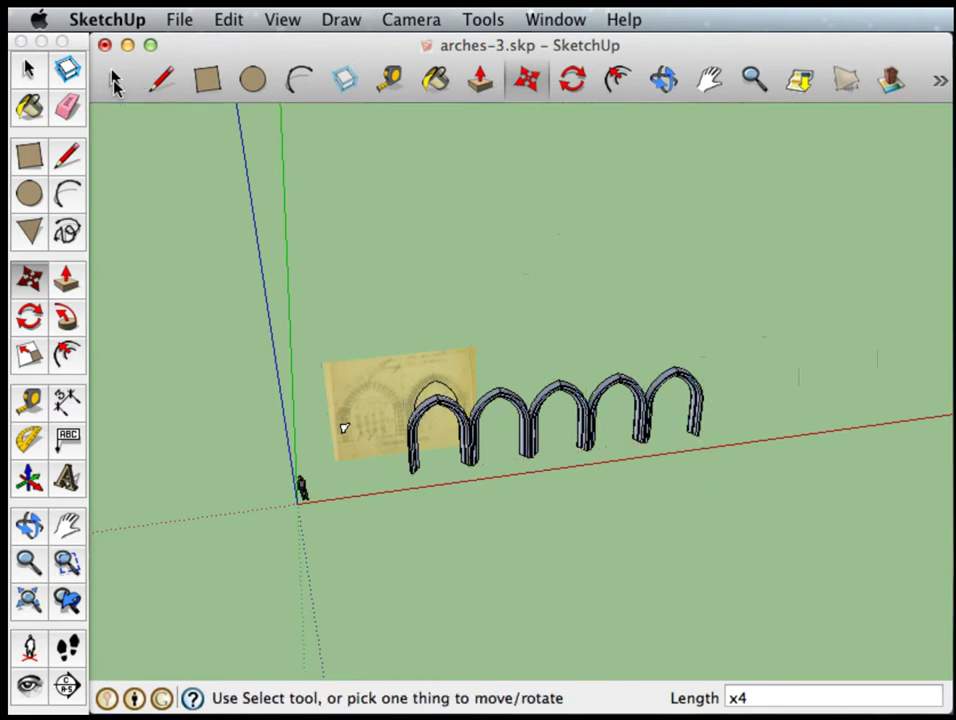
{"action": "left_click", "coordinate": [113, 80]}
{"action": "middle_click_drag", "start_coordinate": [470, 522], "coordinate": [508, 526]}
{"action": "scroll", "coordinate": [580, 370], "scroll_direction": "up", "scroll_amount": 2}
{"action": "scroll", "coordinate": [583, 403], "scroll_direction": "up", "scroll_amount": 3}
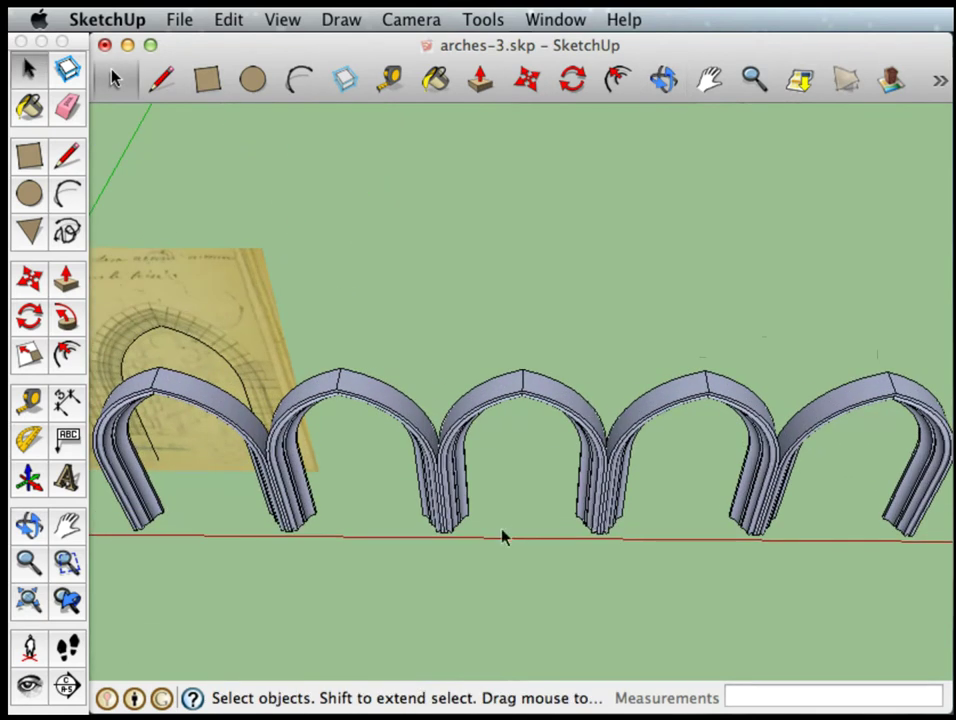
{"action": "middle_click_drag", "start_coordinate": [515, 580], "coordinate": [550, 362]}
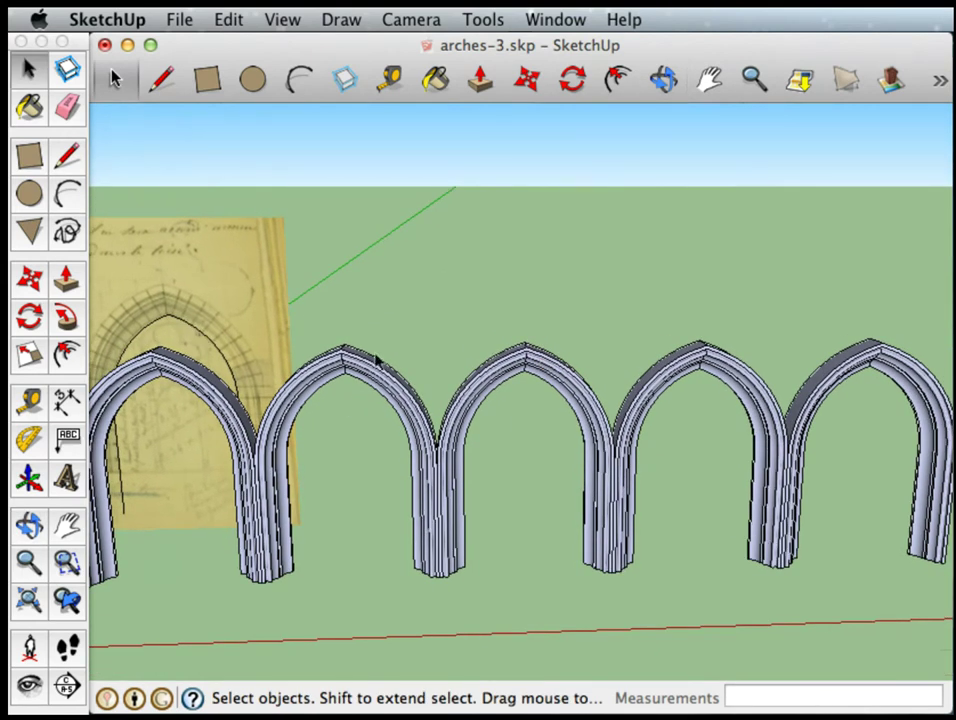
Inside the middle arch component, draw a 3.27 m horizontal line from its apex to the left arch's apex.
{"action": "double_click", "coordinate": [468, 404]}
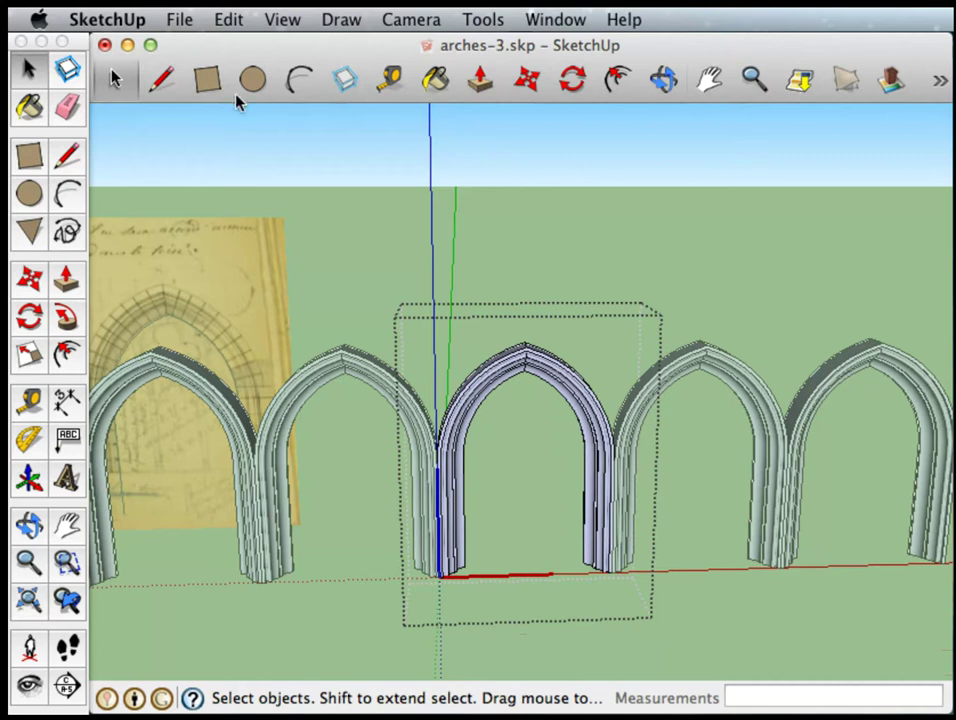
{"action": "left_click", "coordinate": [160, 80]}
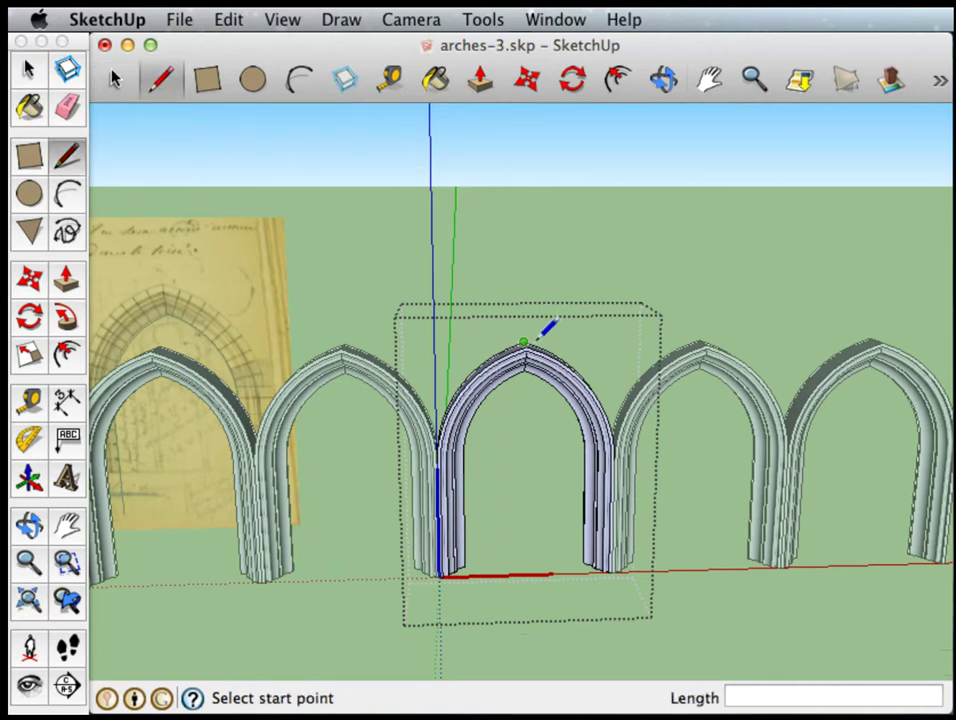
{"action": "scroll", "coordinate": [540, 336], "scroll_direction": "up", "scroll_amount": 6}
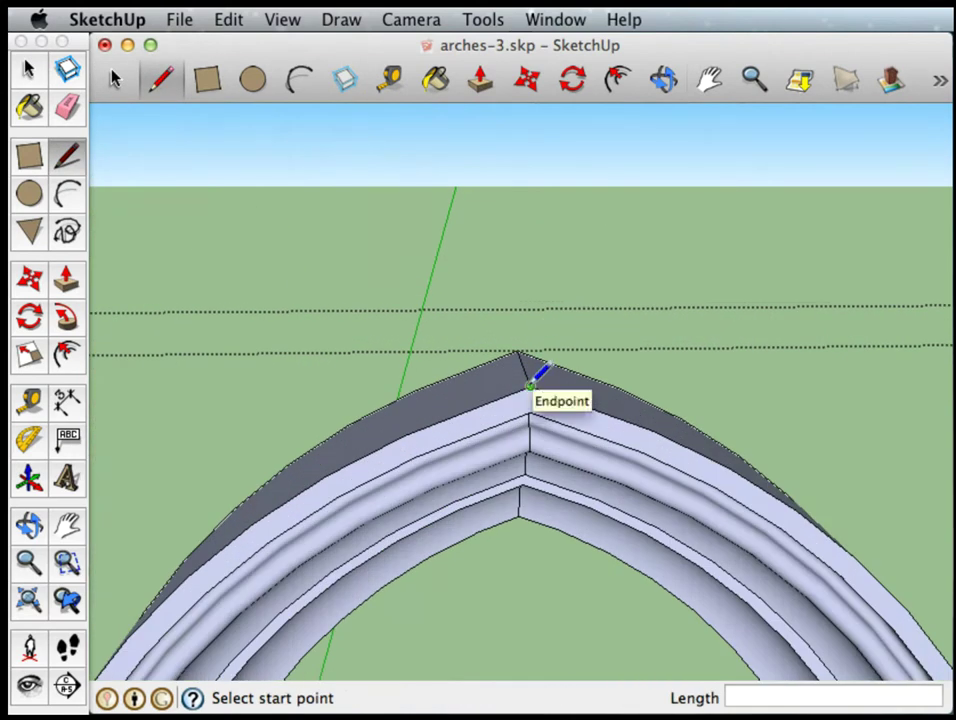
{"action": "left_click", "coordinate": [530, 385]}
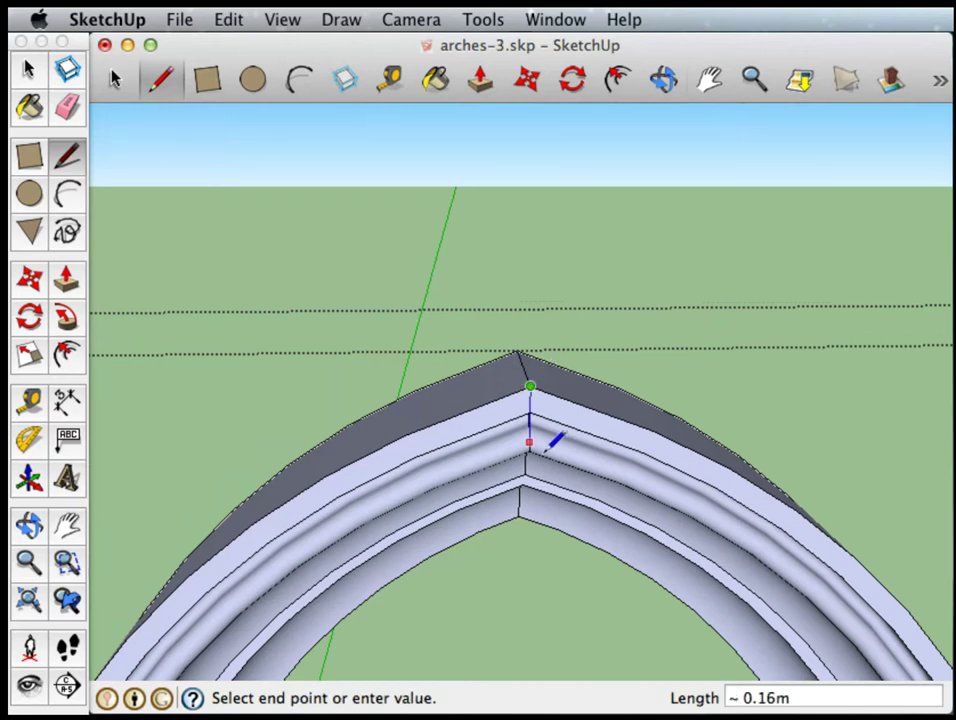
{"action": "scroll", "coordinate": [551, 437], "scroll_direction": "down", "scroll_amount": 5}
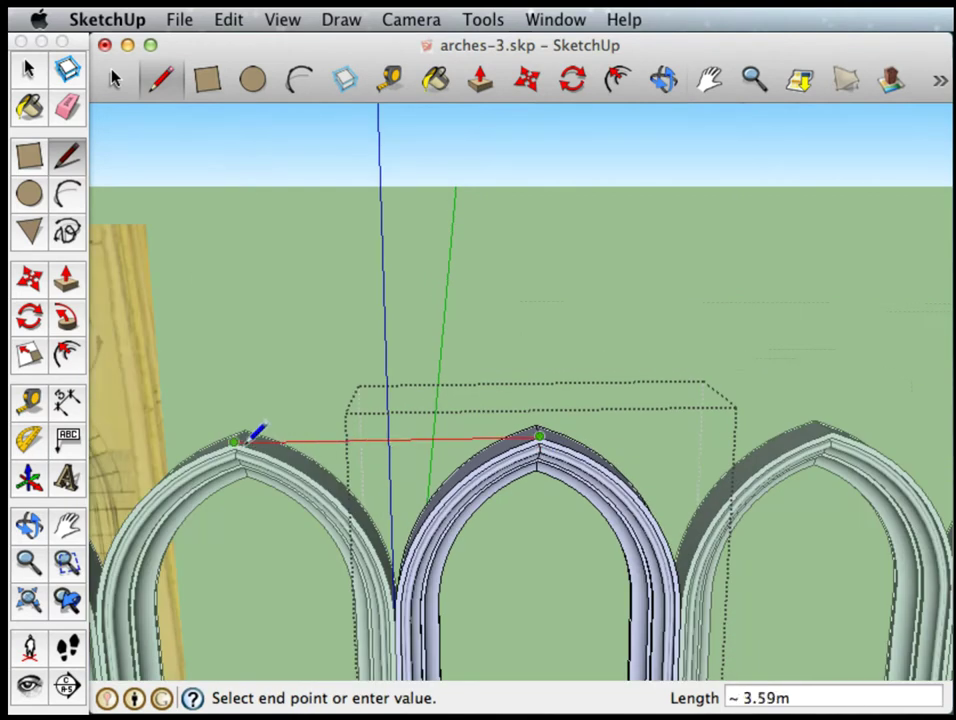
{"action": "scroll", "coordinate": [236, 439], "scroll_direction": "up", "scroll_amount": 5}
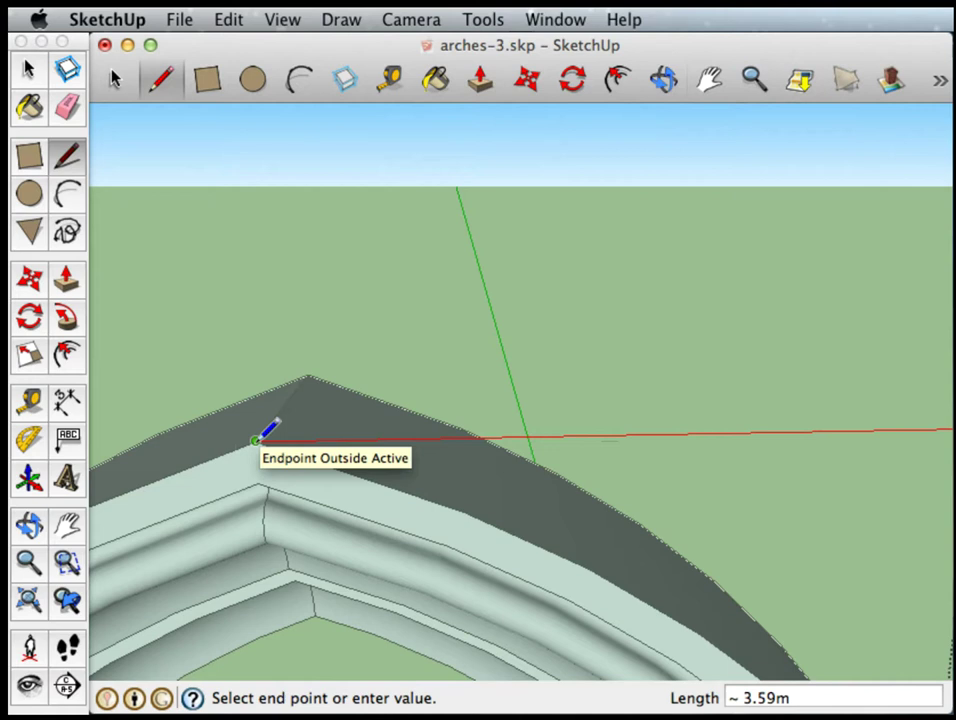
{"action": "left_click", "coordinate": [256, 440]}
{"action": "scroll", "coordinate": [185, 430], "scroll_direction": "down", "scroll_amount": 3}
{"action": "scroll", "coordinate": [190, 430], "scroll_direction": "down", "scroll_amount": 2}
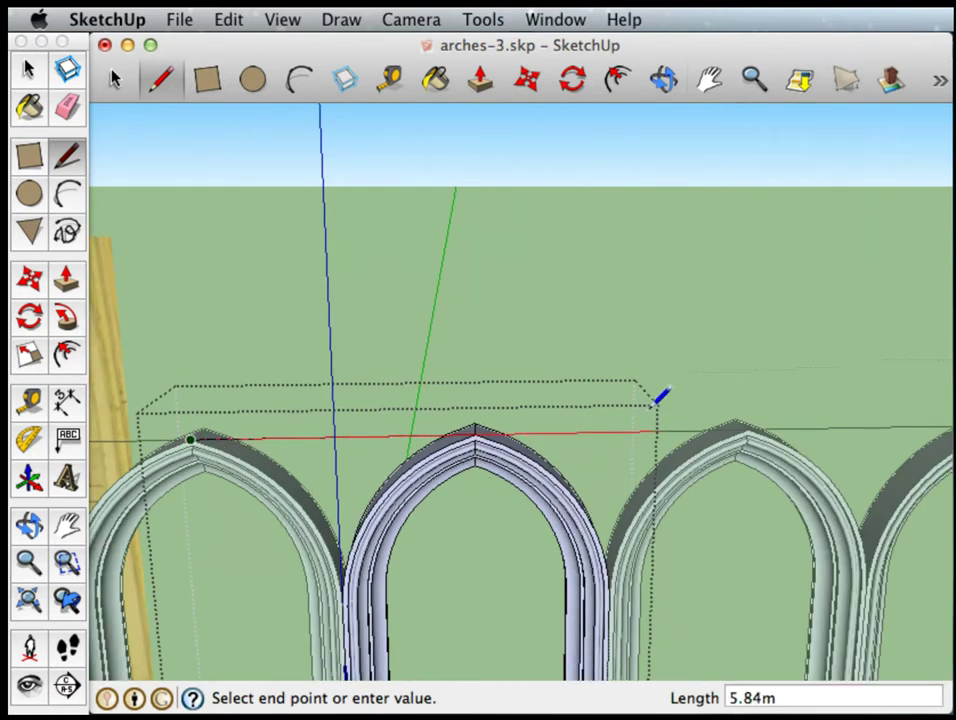
{"action": "key", "text": "Escape"}
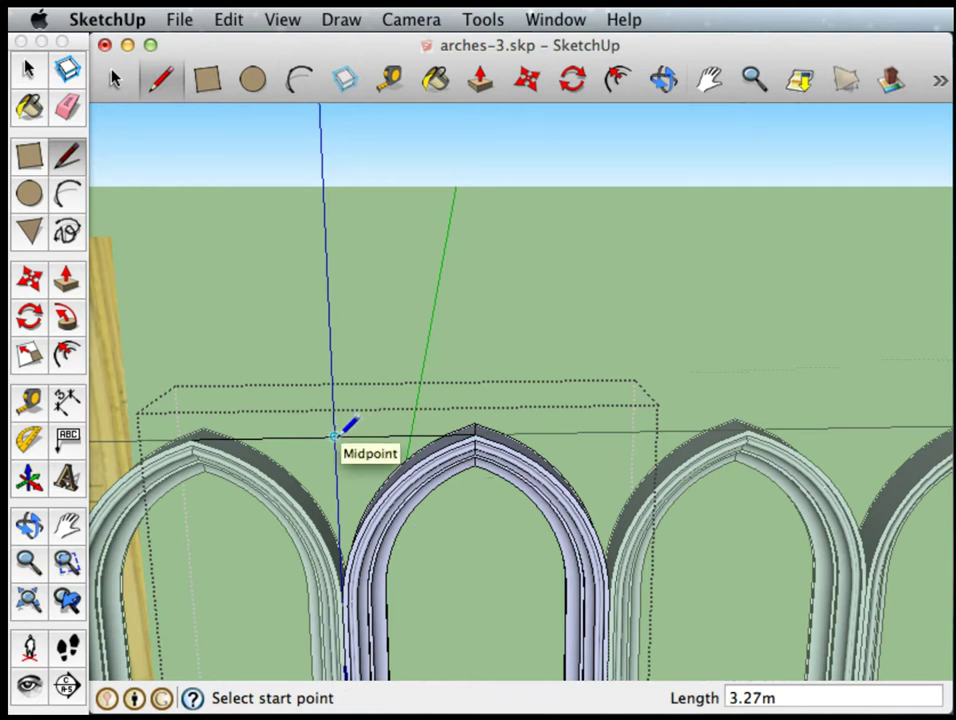
Draw an edge from the top edge's midpoint down to the column base, then delete the long top edge.
{"action": "left_click", "coordinate": [335, 435]}
{"action": "scroll", "coordinate": [358, 512], "scroll_direction": "down", "scroll_amount": 5}
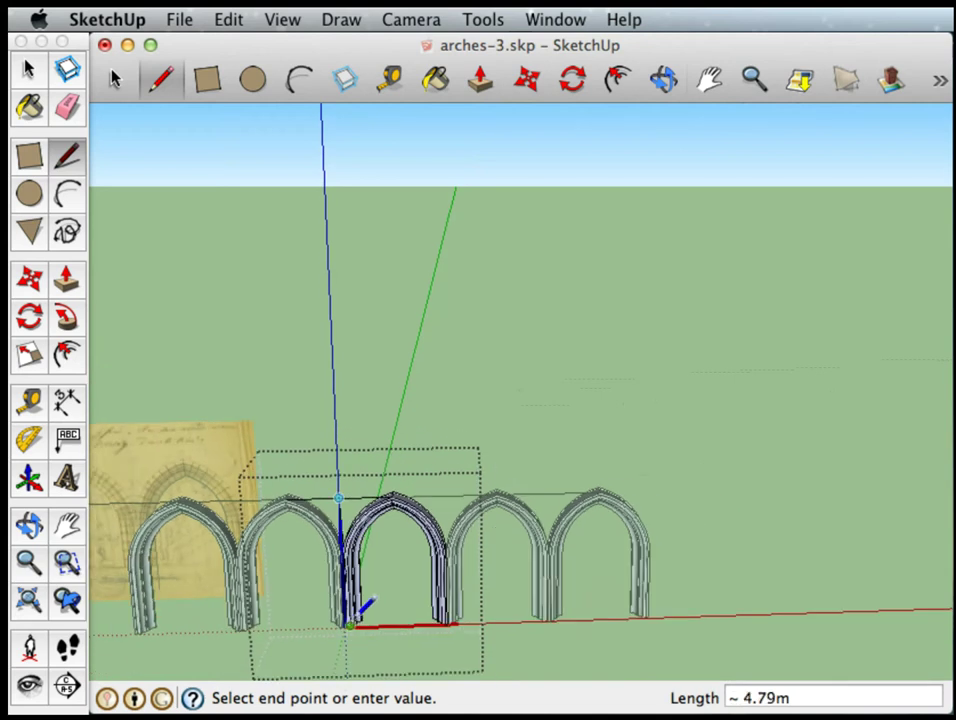
{"action": "scroll", "coordinate": [360, 608], "scroll_direction": "up", "scroll_amount": 6}
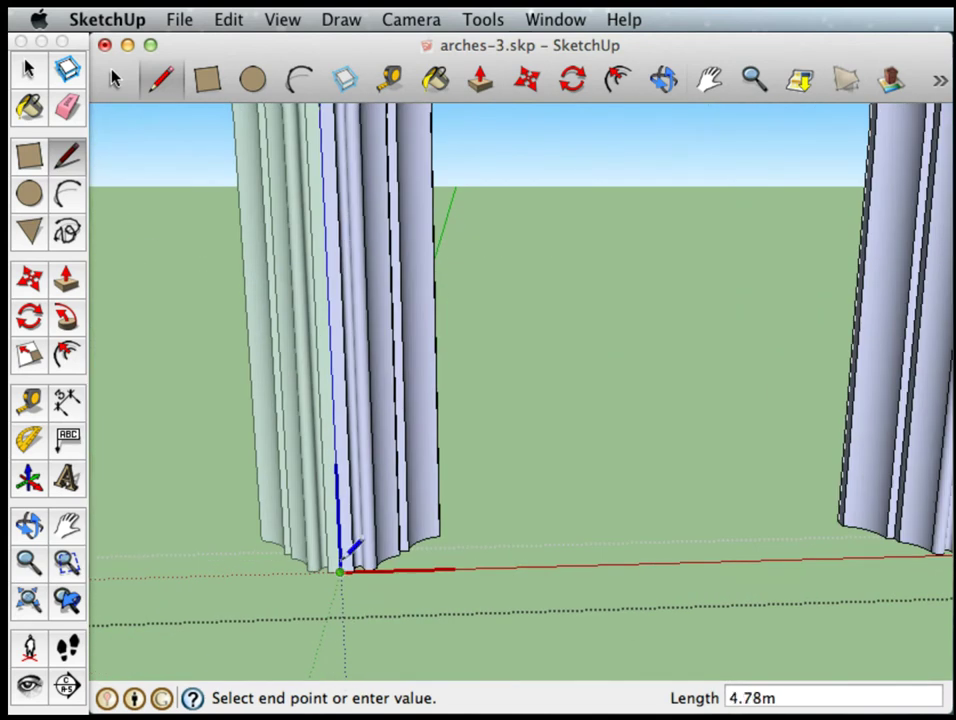
{"action": "left_click", "coordinate": [341, 571]}
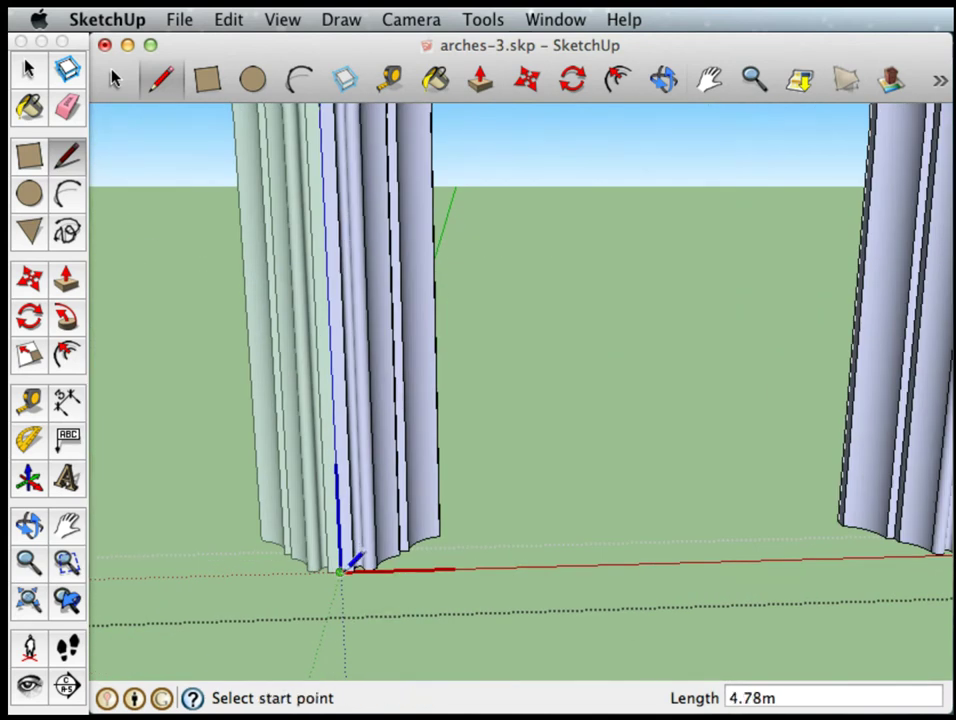
{"action": "scroll", "coordinate": [341, 571], "scroll_direction": "down", "scroll_amount": 4}
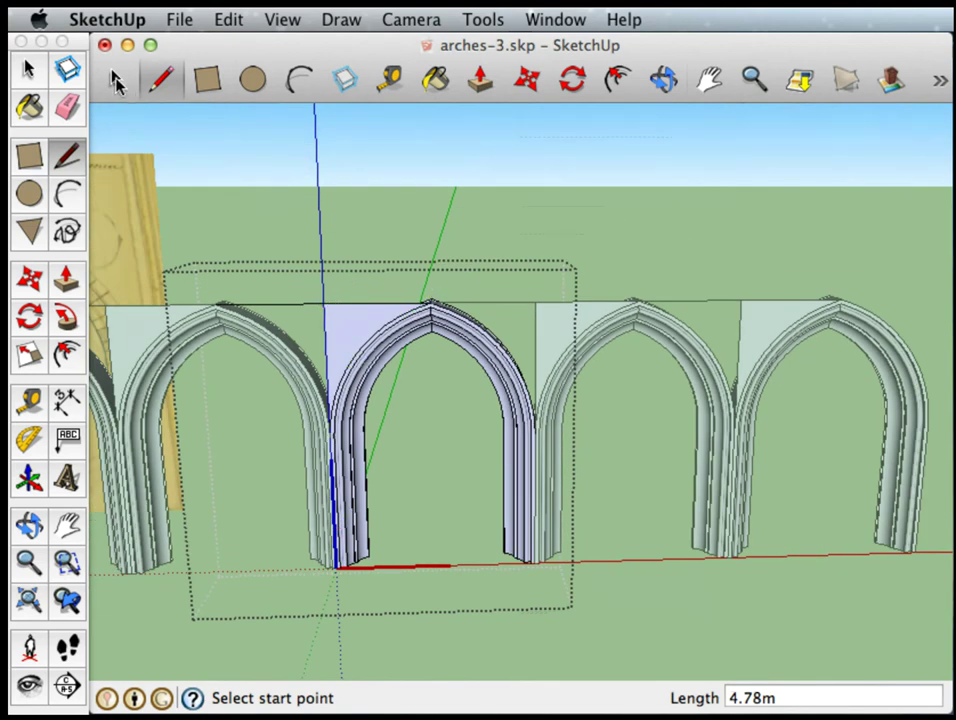
{"action": "left_click", "coordinate": [116, 83]}
{"action": "left_click", "coordinate": [288, 310]}
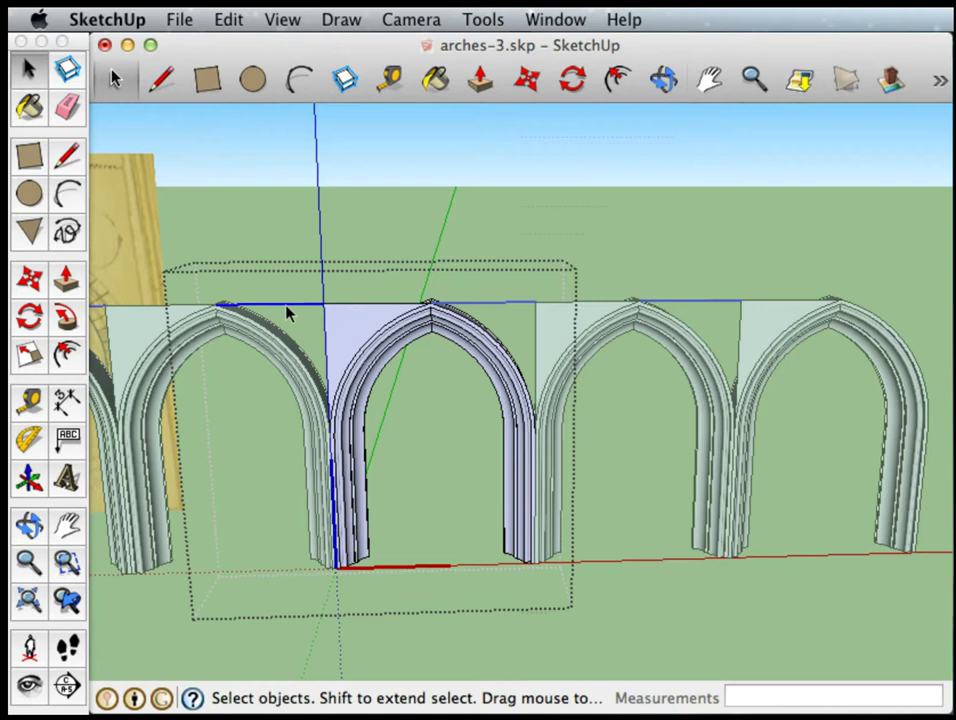
{"action": "key", "text": "Delete"}
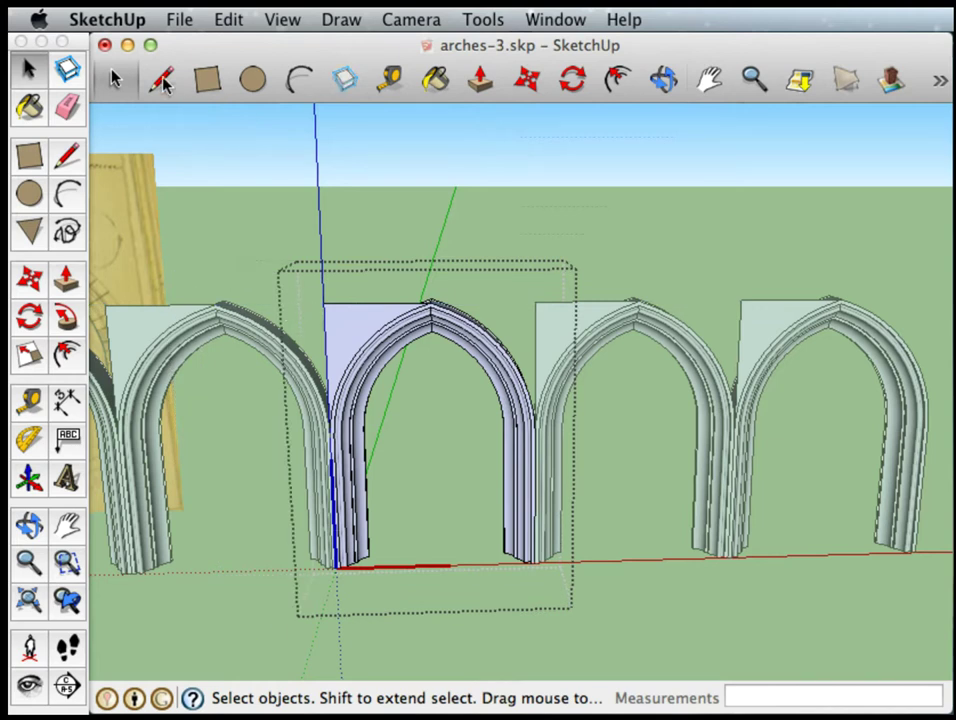
Redraw the top edge to the neighbouring arch's corner and a 4.78 m vertical down to the column base.
{"action": "left_click", "coordinate": [163, 82]}
{"action": "scroll", "coordinate": [449, 281], "scroll_direction": "up", "scroll_amount": 3}
{"action": "left_click", "coordinate": [408, 324]}
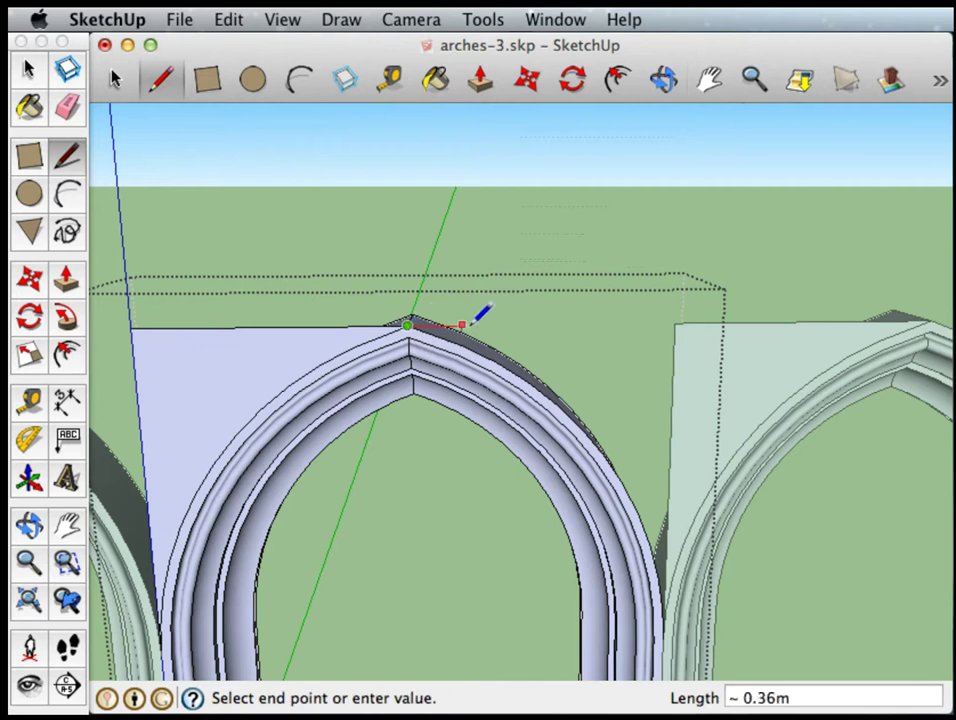
{"action": "left_click", "coordinate": [673, 322]}
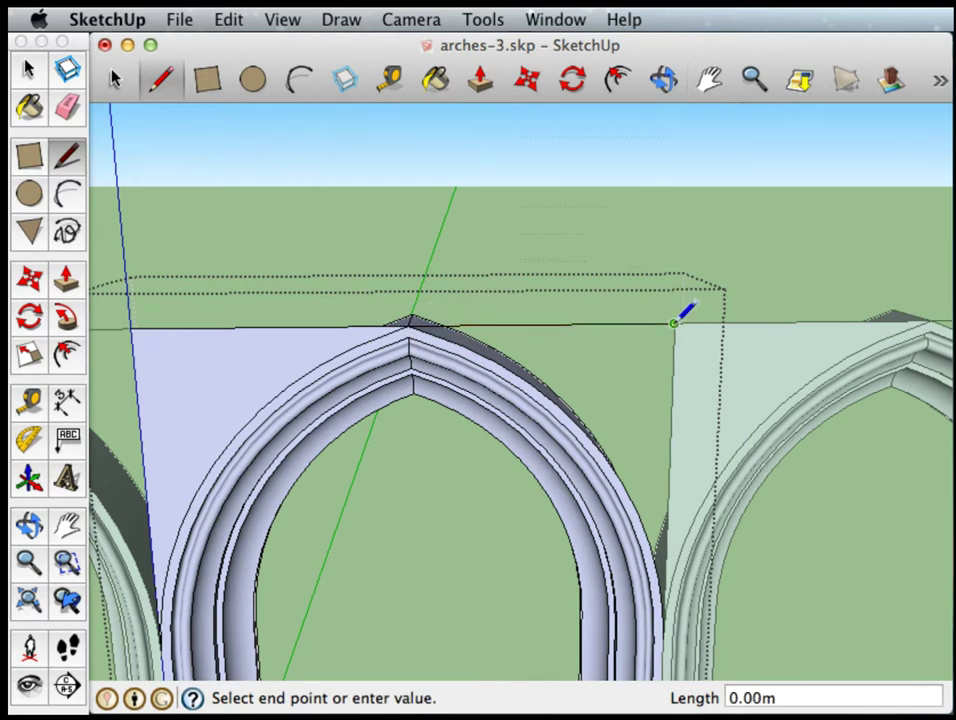
{"action": "scroll", "coordinate": [636, 430], "scroll_direction": "down", "scroll_amount": 5}
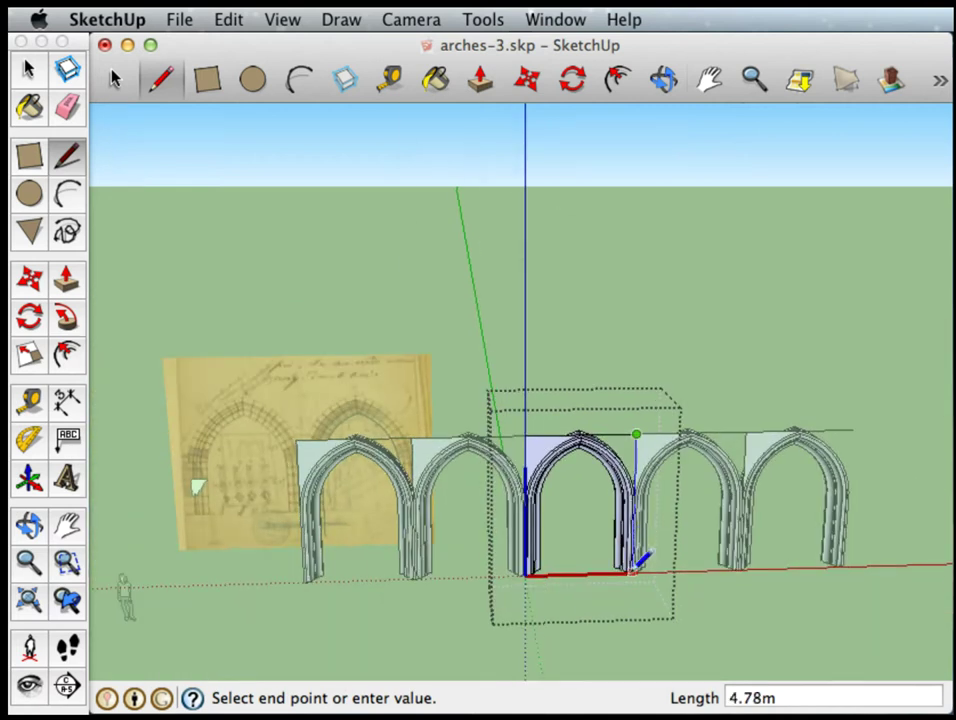
{"action": "scroll", "coordinate": [638, 565], "scroll_direction": "up", "scroll_amount": 8}
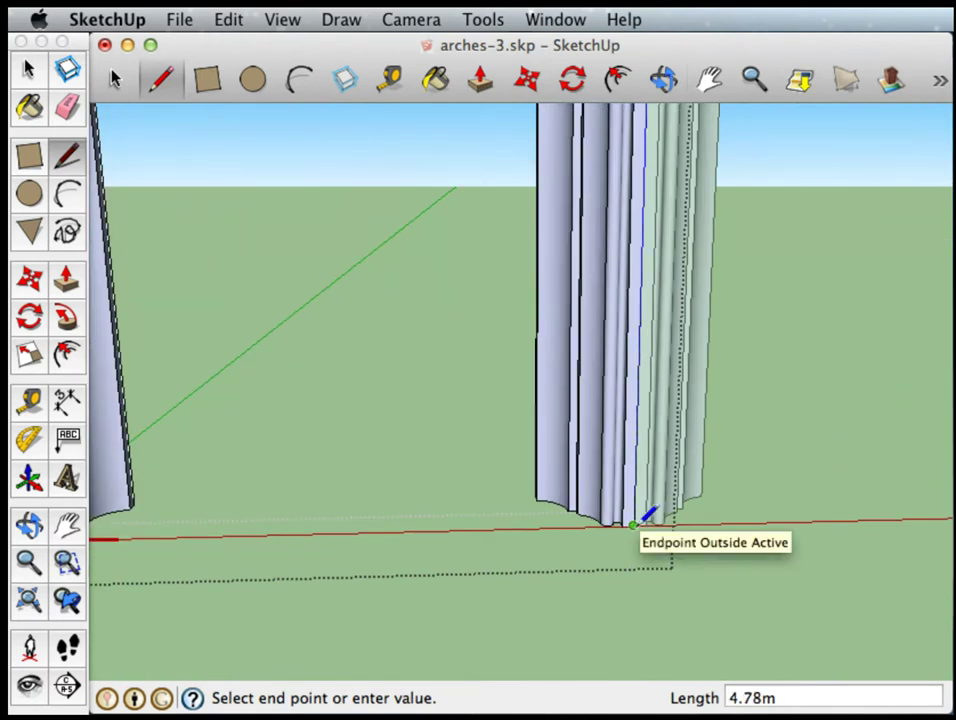
{"action": "left_click", "coordinate": [634, 523]}
{"action": "scroll", "coordinate": [634, 523], "scroll_direction": "down", "scroll_amount": 5}
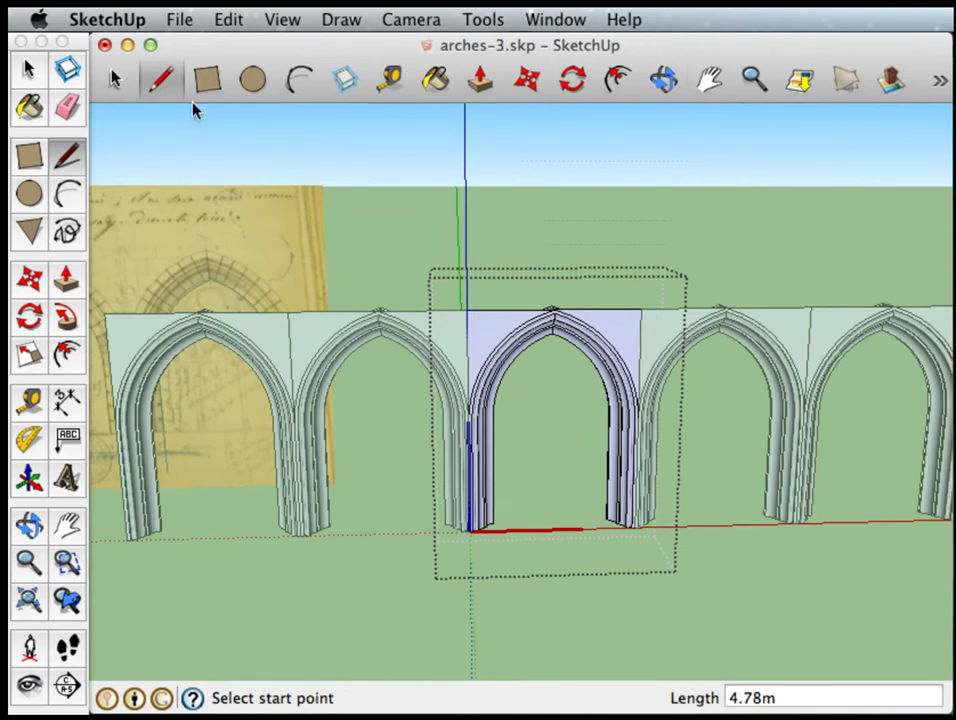
Close the arch component, view the row from the side, and select the first three arches.
{"action": "left_click", "coordinate": [116, 81]}
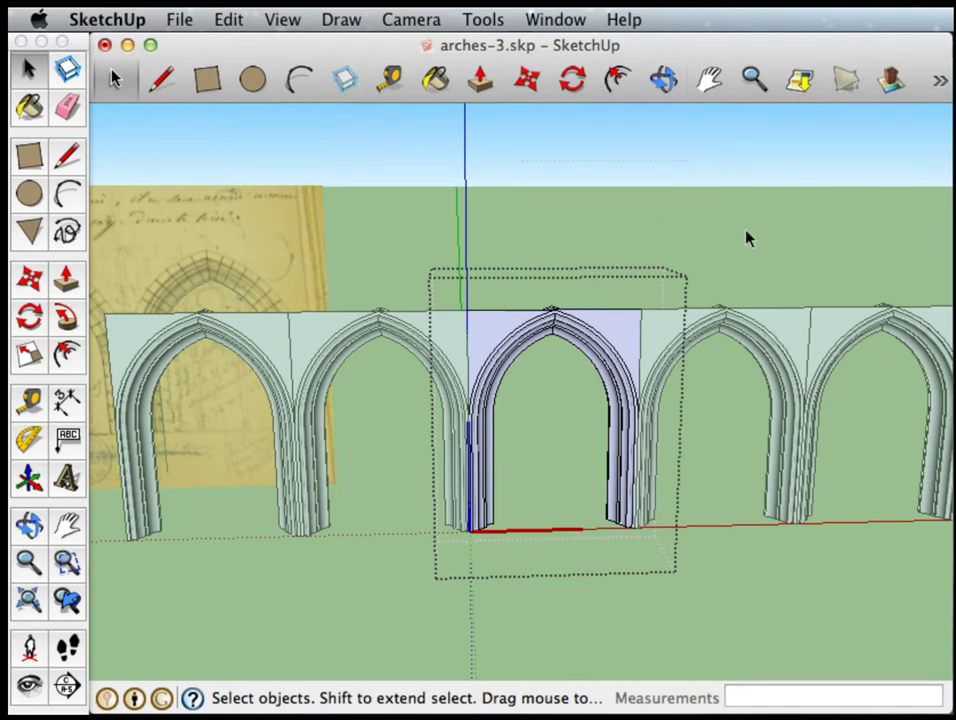
{"action": "left_click", "coordinate": [530, 340]}
{"action": "middle_click_drag", "start_coordinate": [740, 257], "coordinate": [718, 418]}
{"action": "scroll", "coordinate": [718, 418], "scroll_direction": "down", "scroll_amount": 3}
{"action": "left_click", "coordinate": [418, 383], "text": "shift"}
{"action": "left_click", "coordinate": [542, 379], "text": "shift"}
{"action": "left_click", "coordinate": [587, 379], "text": "shift"}
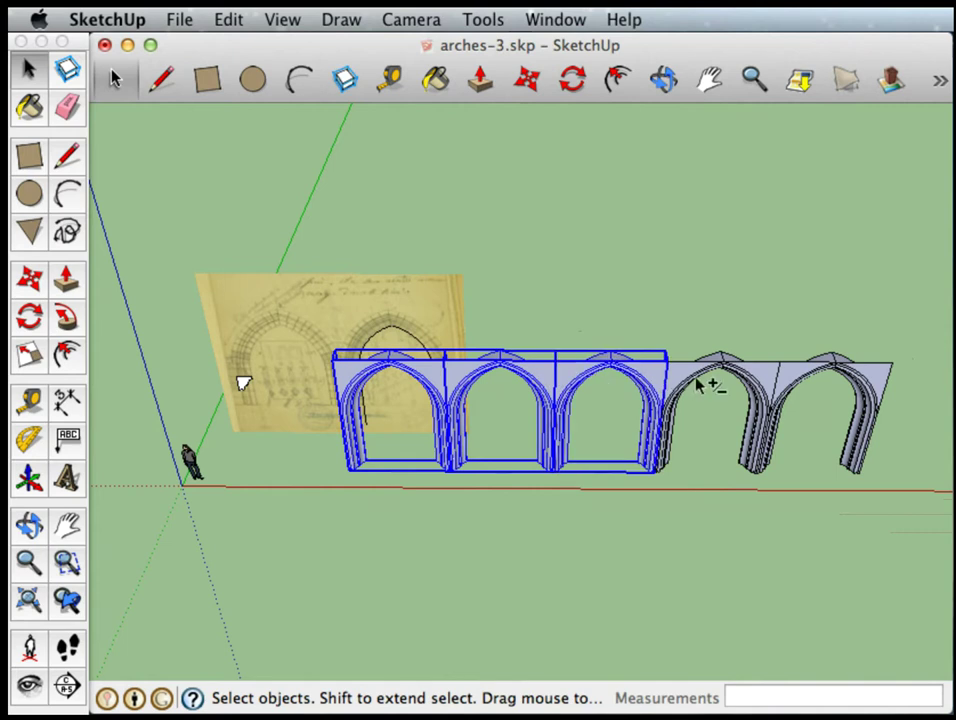
Add the fourth and fifth arches to the selection and move the row forward 7.04 m.
{"action": "left_click", "coordinate": [776, 381], "text": "shift"}
{"action": "left_click", "coordinate": [797, 382], "text": "shift"}
{"action": "left_click", "coordinate": [525, 83]}
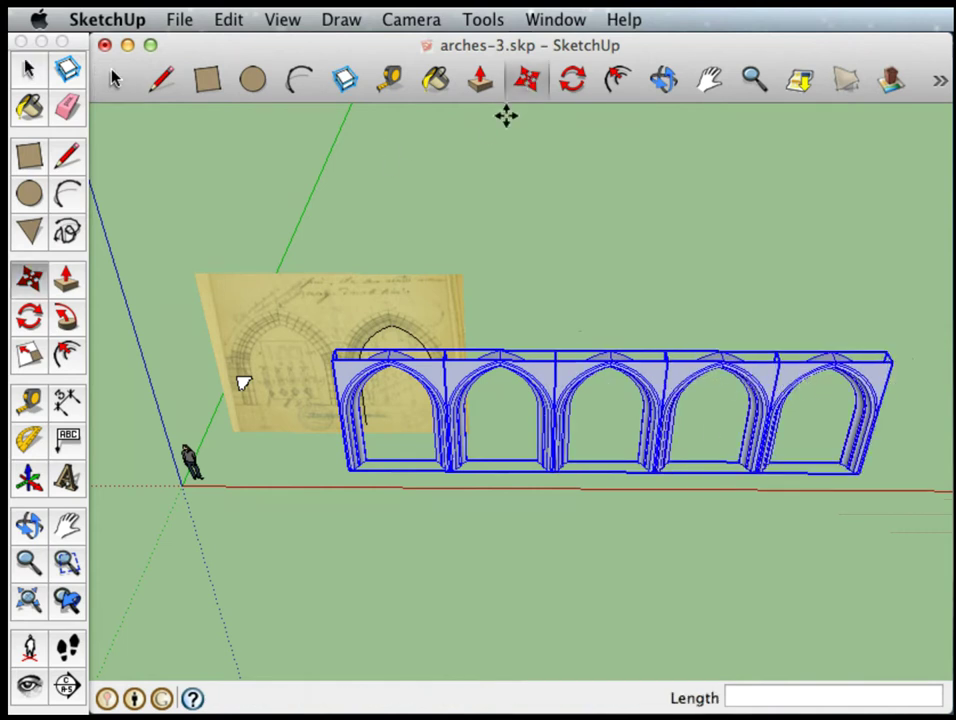
{"action": "left_click", "coordinate": [345, 470]}
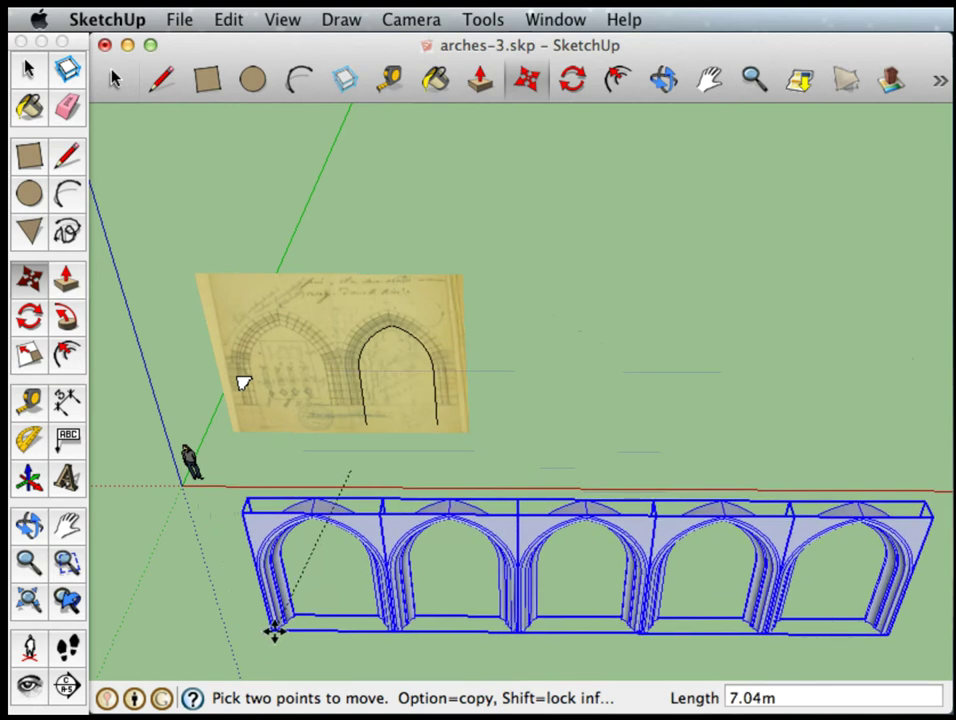
{"action": "left_click", "coordinate": [273, 629]}
Paste a copy of the arch row and place it in front of the original.
{"action": "scroll", "coordinate": [493, 369], "scroll_direction": "down", "scroll_amount": 5}
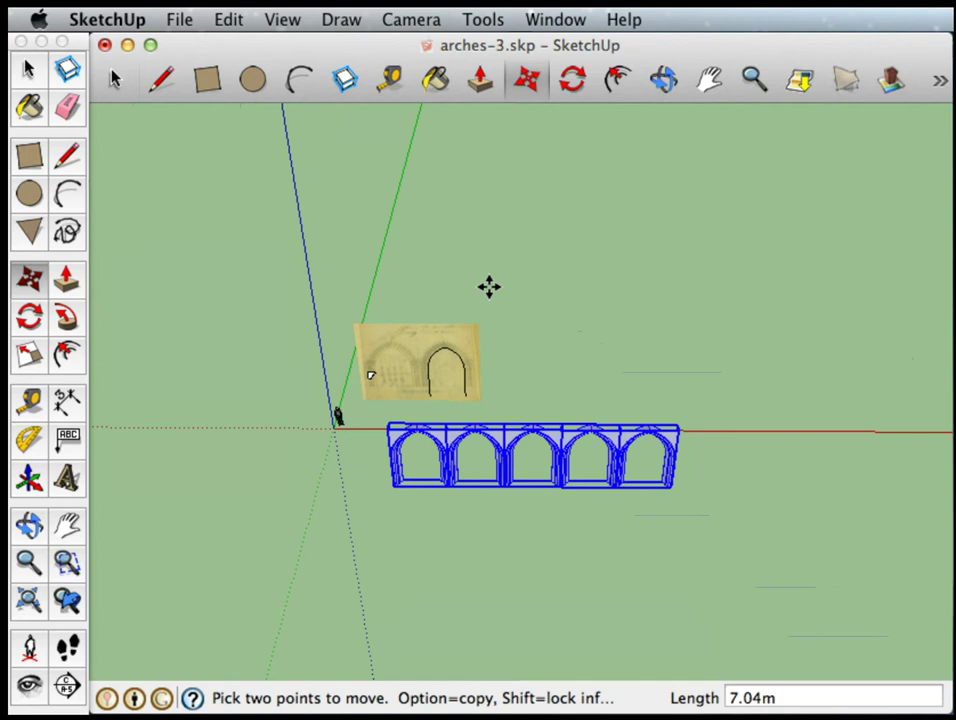
{"action": "key", "text": "super+v"}
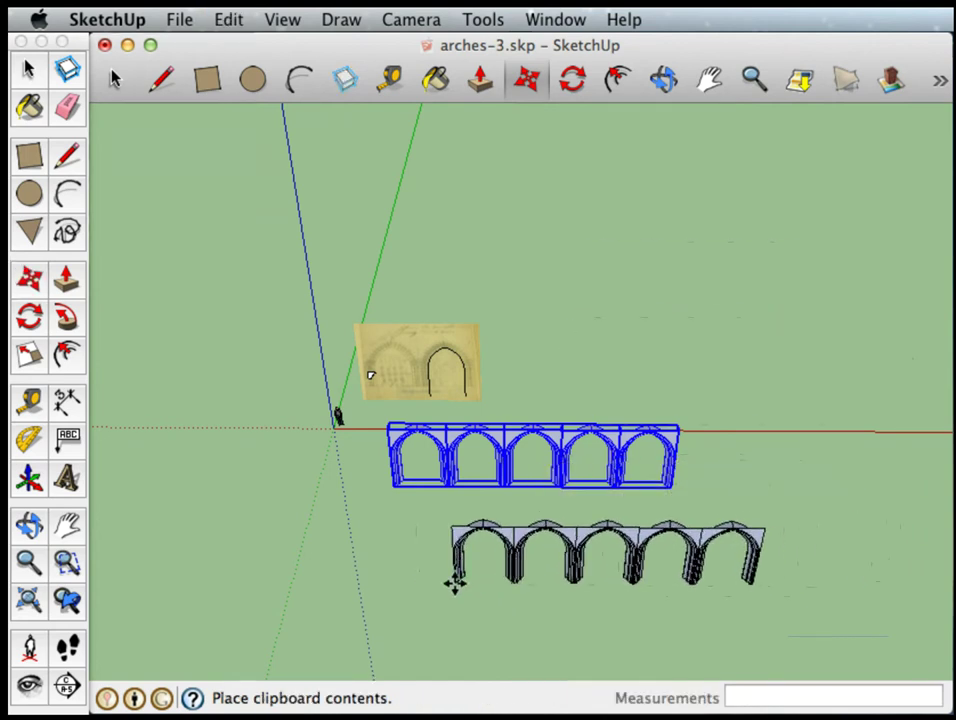
{"action": "left_click", "coordinate": [455, 580]}
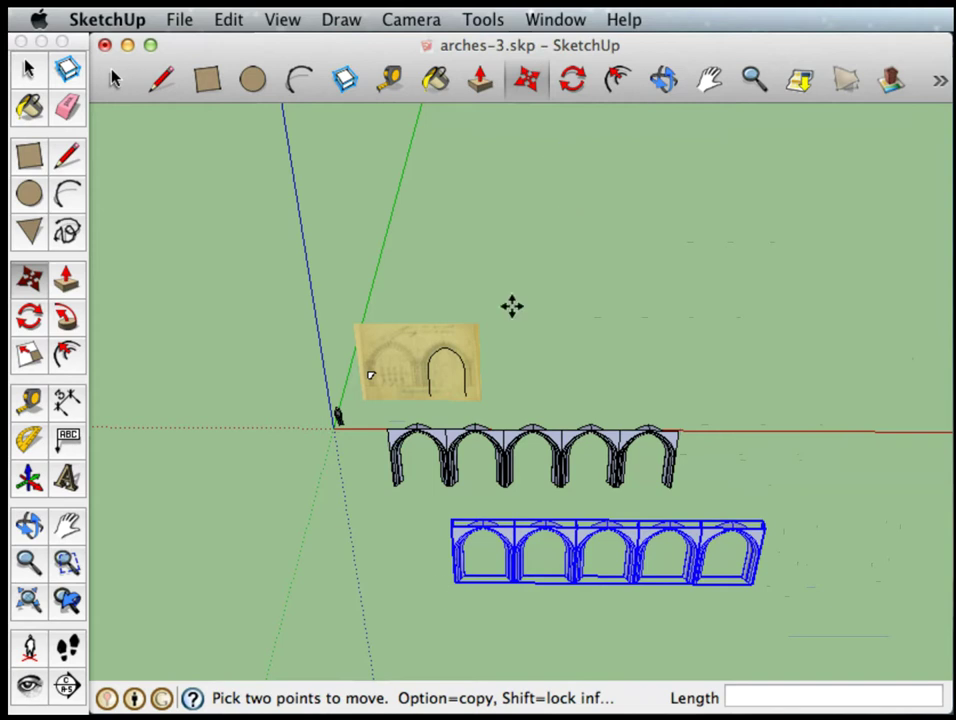
Rotate the copied arch row 180° on the ground plane, using its top edge as reference.
{"action": "left_click", "coordinate": [578, 82]}
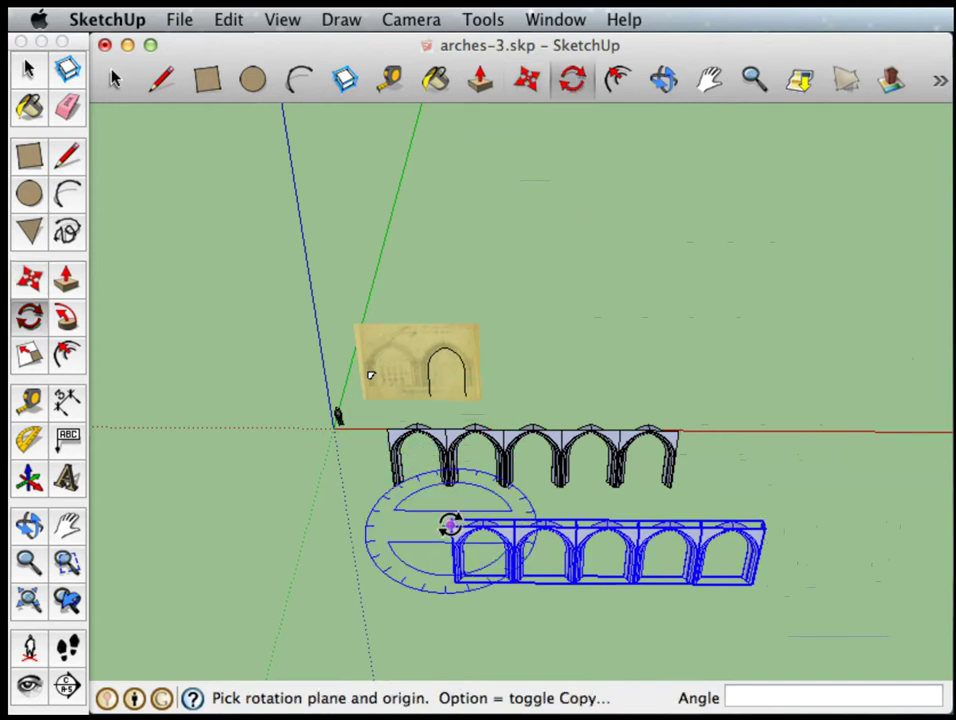
{"action": "scroll", "coordinate": [451, 527], "scroll_direction": "up", "scroll_amount": 5}
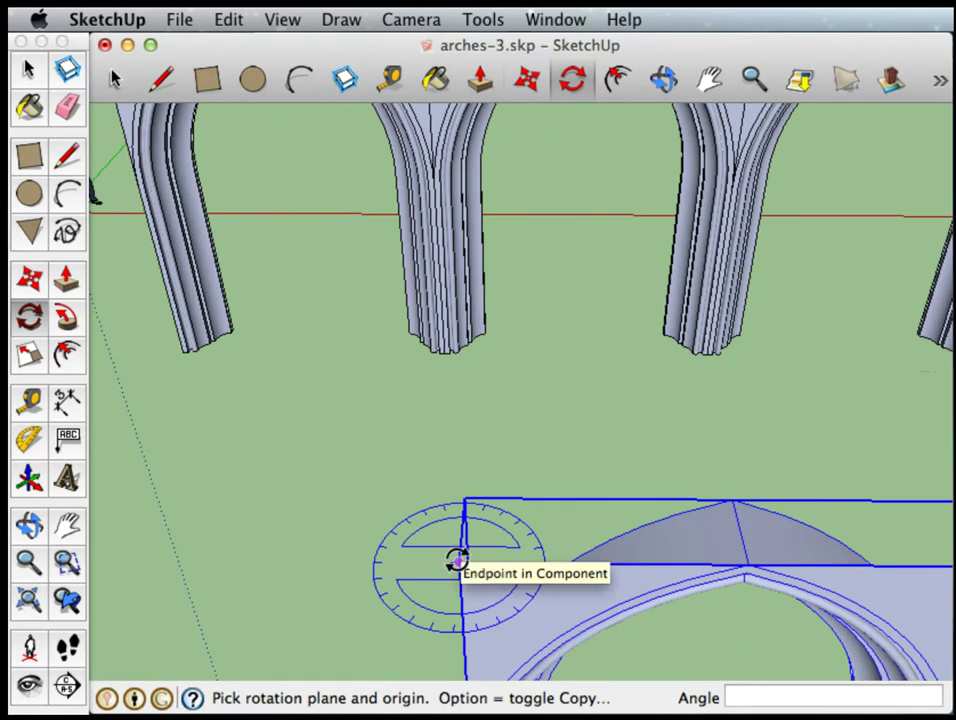
{"action": "left_click", "coordinate": [578, 562]}
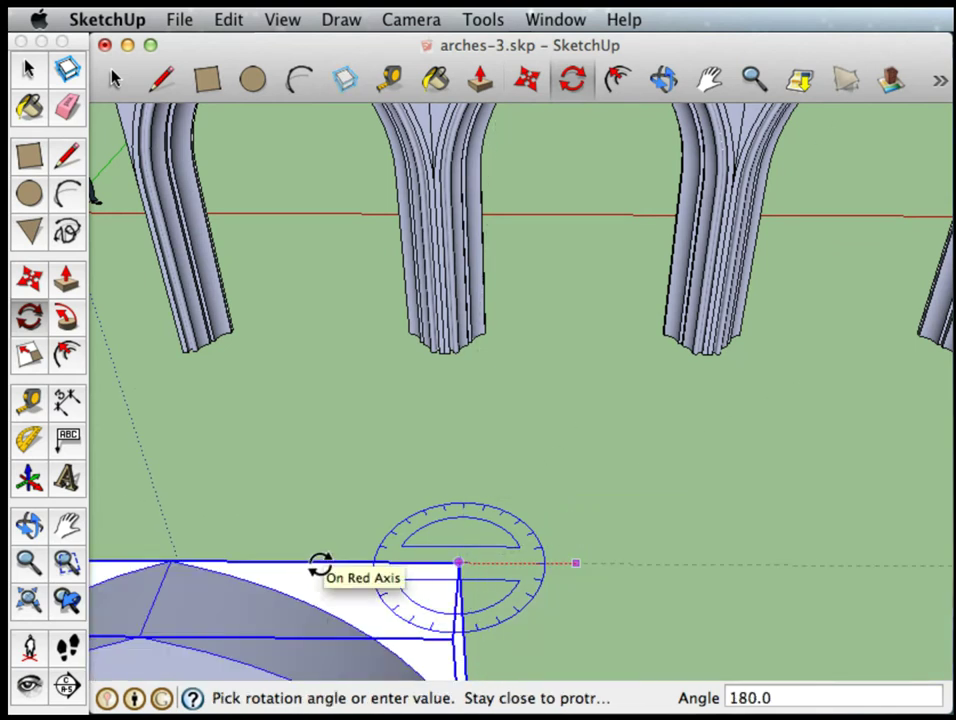
{"action": "left_click", "coordinate": [320, 565]}
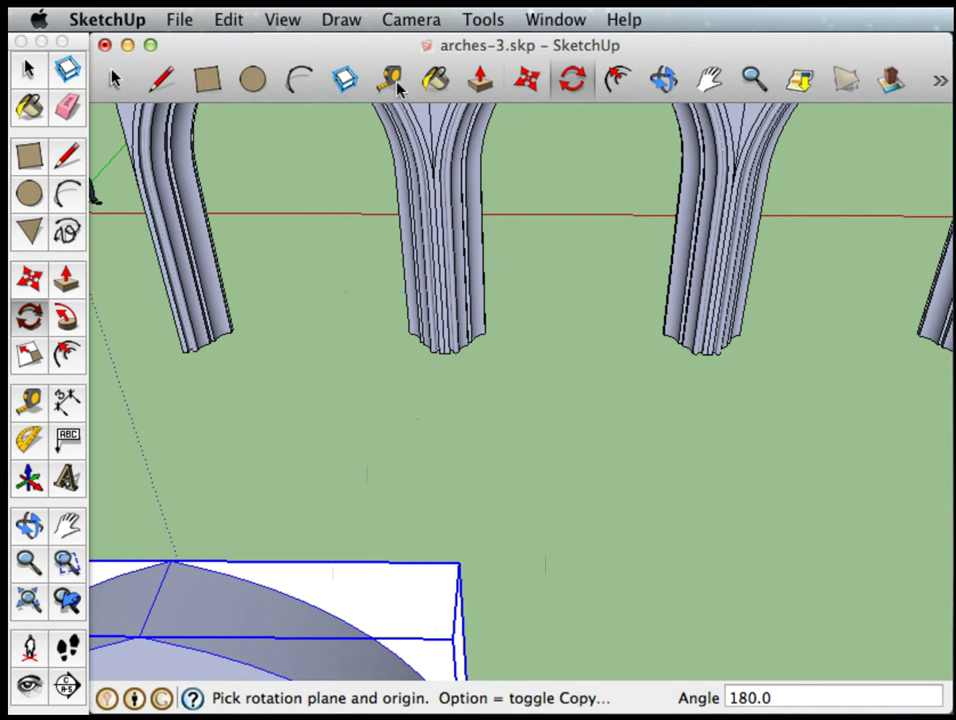
{"action": "left_click", "coordinate": [522, 82]}
{"action": "scroll", "coordinate": [521, 470], "scroll_direction": "down", "scroll_amount": 10}
Move the turned row by its near column corner onto the original row's matching column corner.
{"action": "key", "text": "o"}
{"action": "left_click_drag", "start_coordinate": [580, 580], "coordinate": [265, 585]}
{"action": "key", "text": "m"}
{"action": "scroll", "coordinate": [309, 512], "scroll_direction": "up", "scroll_amount": 3}
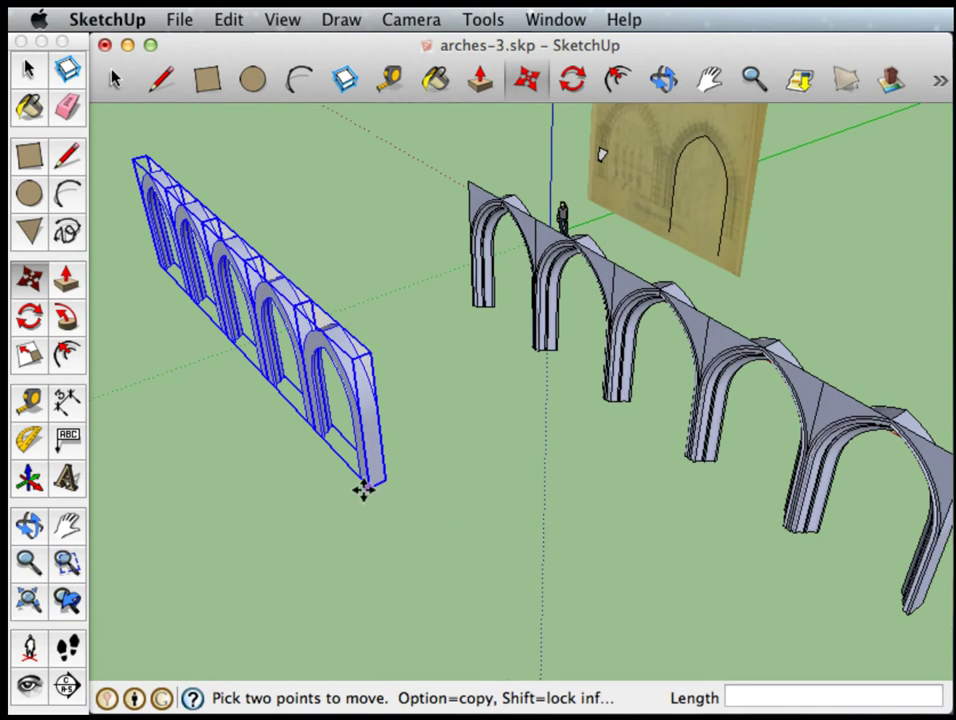
{"action": "scroll", "coordinate": [363, 489], "scroll_direction": "up", "scroll_amount": 5}
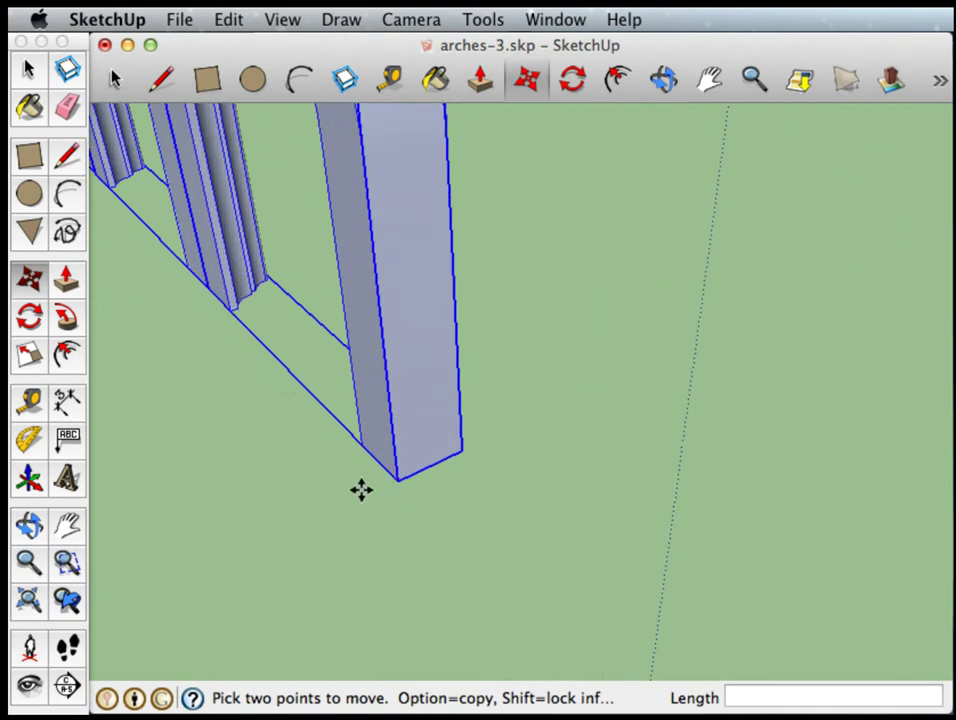
{"action": "scroll", "coordinate": [407, 493], "scroll_direction": "up", "scroll_amount": 3}
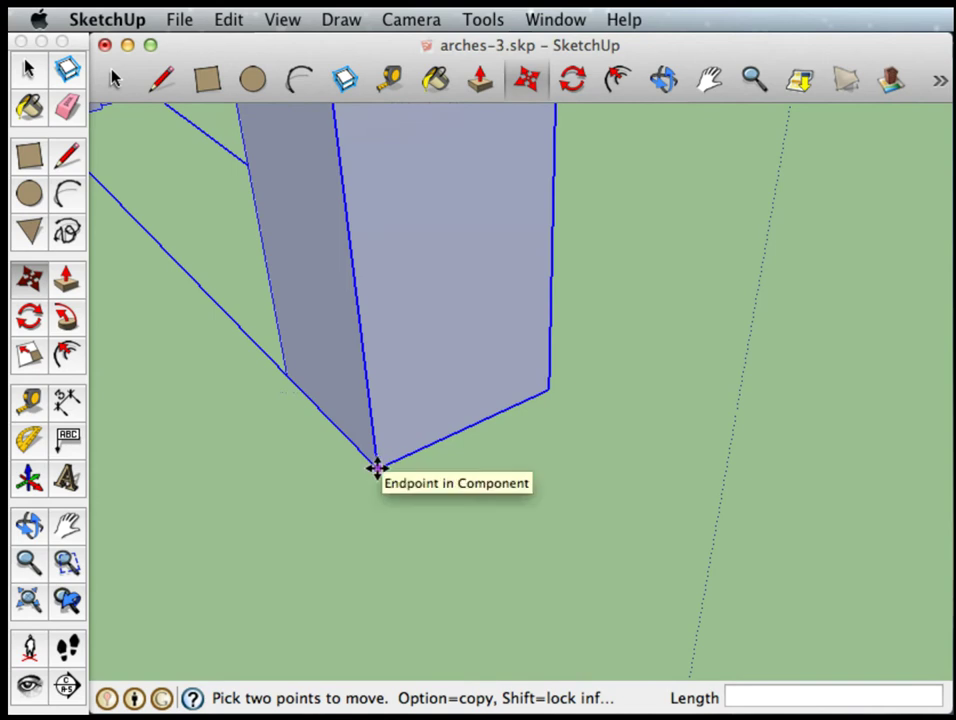
{"action": "left_click", "coordinate": [376, 467]}
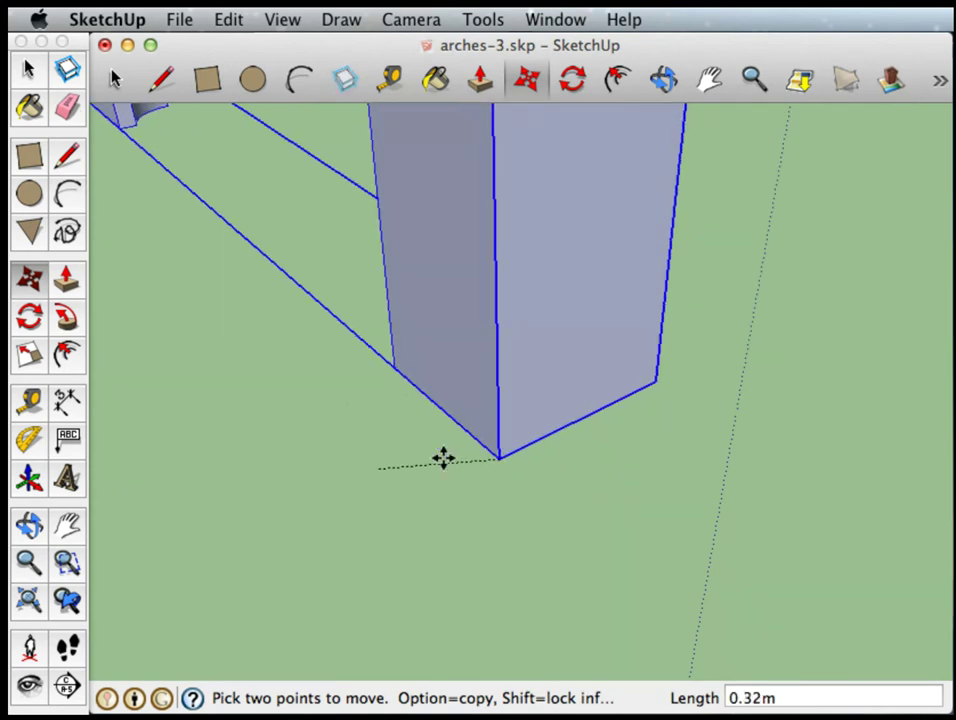
{"action": "scroll", "coordinate": [427, 475], "scroll_direction": "down", "scroll_amount": 8}
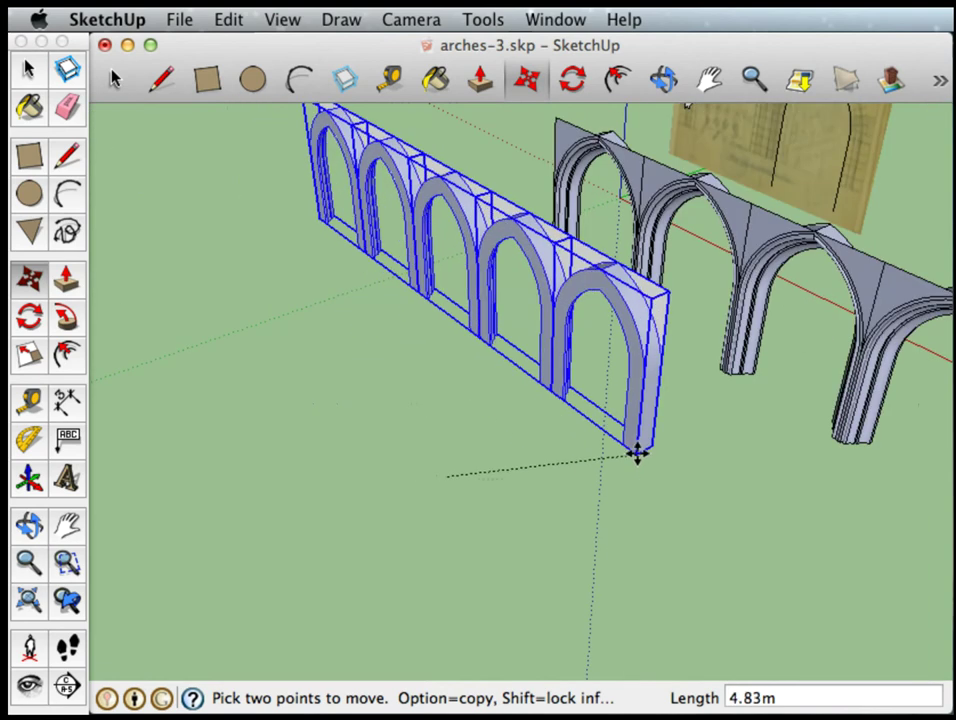
{"action": "middle_click_drag", "start_coordinate": [636, 452], "coordinate": [224, 504]}
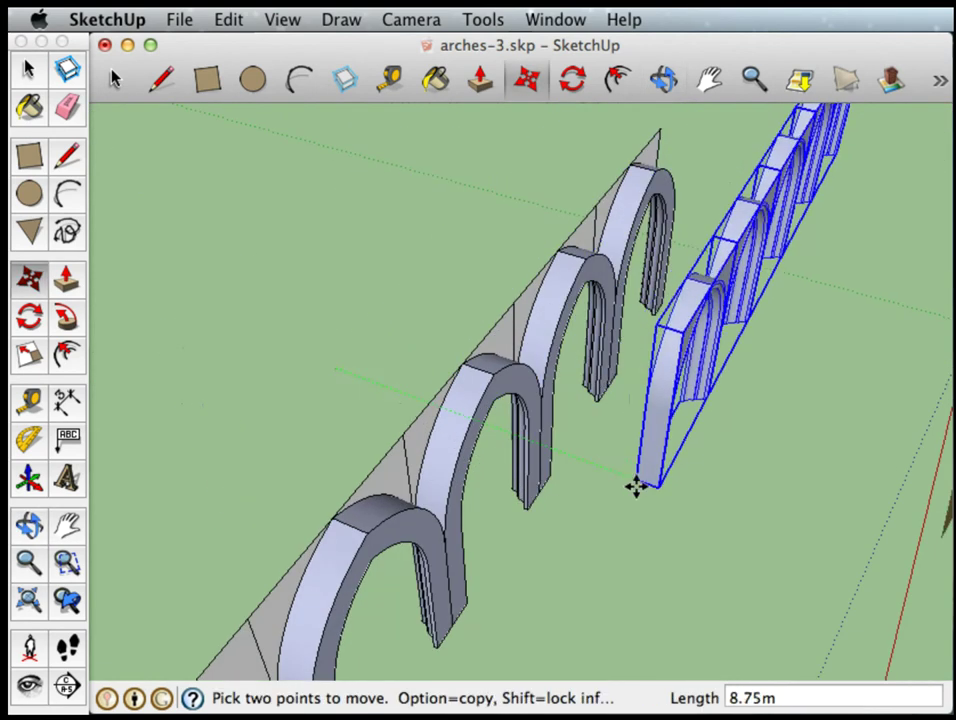
{"action": "scroll", "coordinate": [641, 491], "scroll_direction": "down", "scroll_amount": 5}
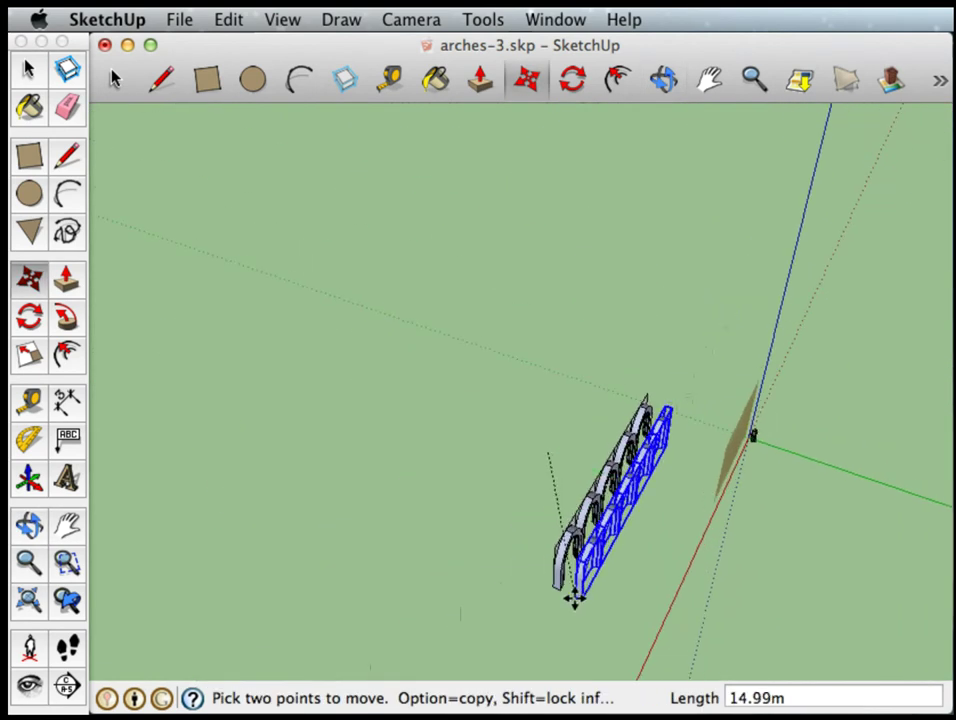
{"action": "scroll", "coordinate": [572, 598], "scroll_direction": "up", "scroll_amount": 5}
{"action": "scroll", "coordinate": [572, 597], "scroll_direction": "up", "scroll_amount": 8}
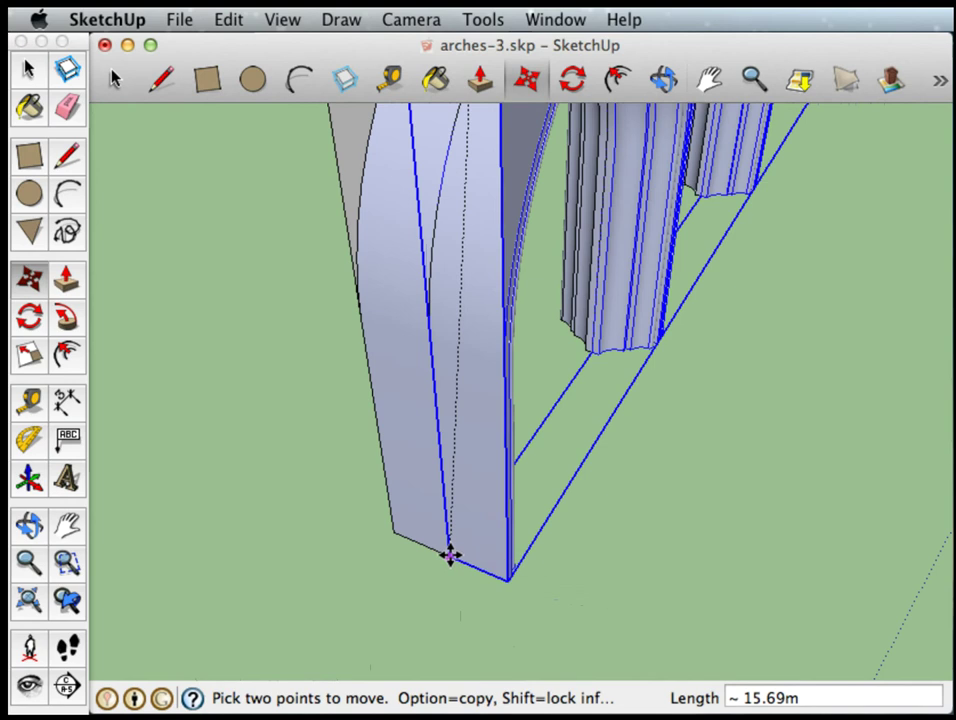
{"action": "scroll", "coordinate": [449, 553], "scroll_direction": "down", "scroll_amount": 6}
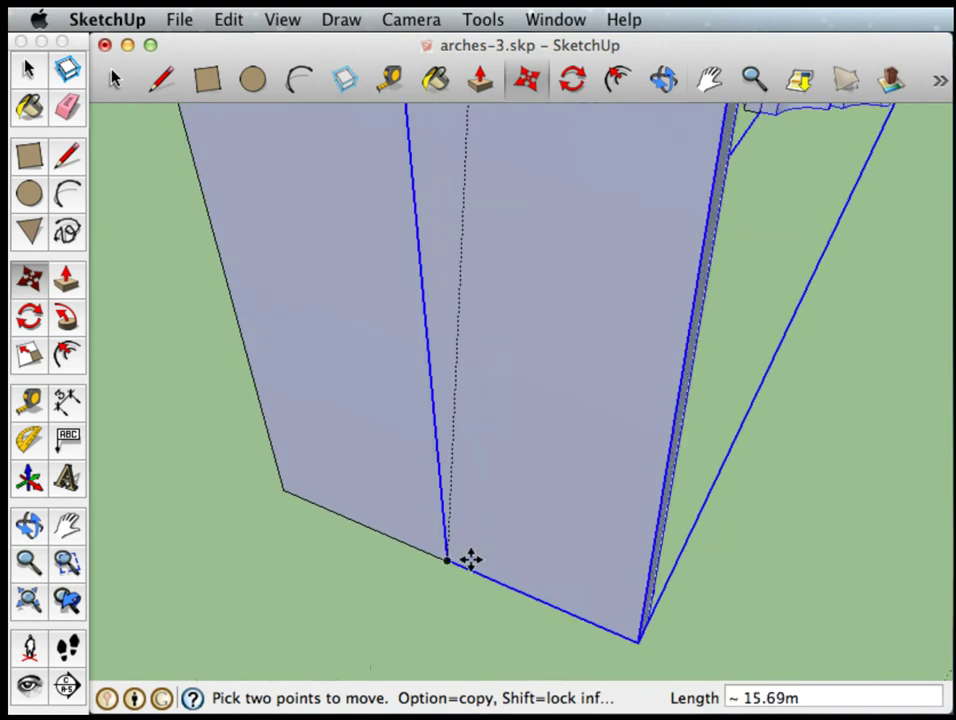
{"action": "left_click", "coordinate": [447, 559]}
Orbit to inspect the joined columns and view the double arcade from the front.
{"action": "scroll", "coordinate": [309, 420], "scroll_direction": "down", "scroll_amount": 5}
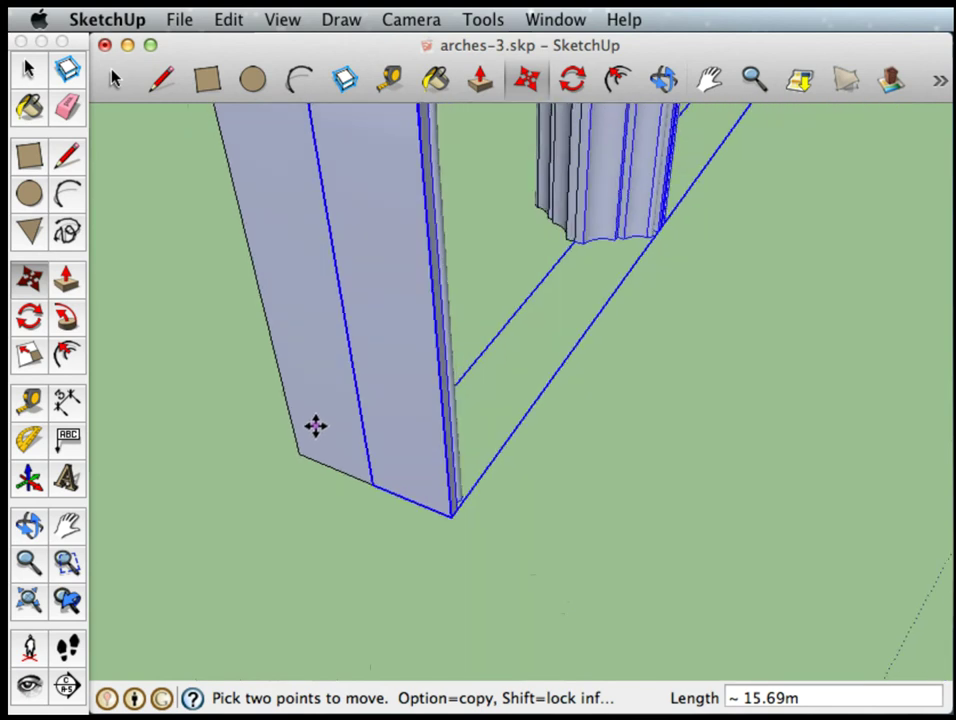
{"action": "middle_click_drag", "start_coordinate": [314, 425], "coordinate": [494, 371]}
{"action": "scroll", "coordinate": [220, 461], "scroll_direction": "down", "scroll_amount": 5}
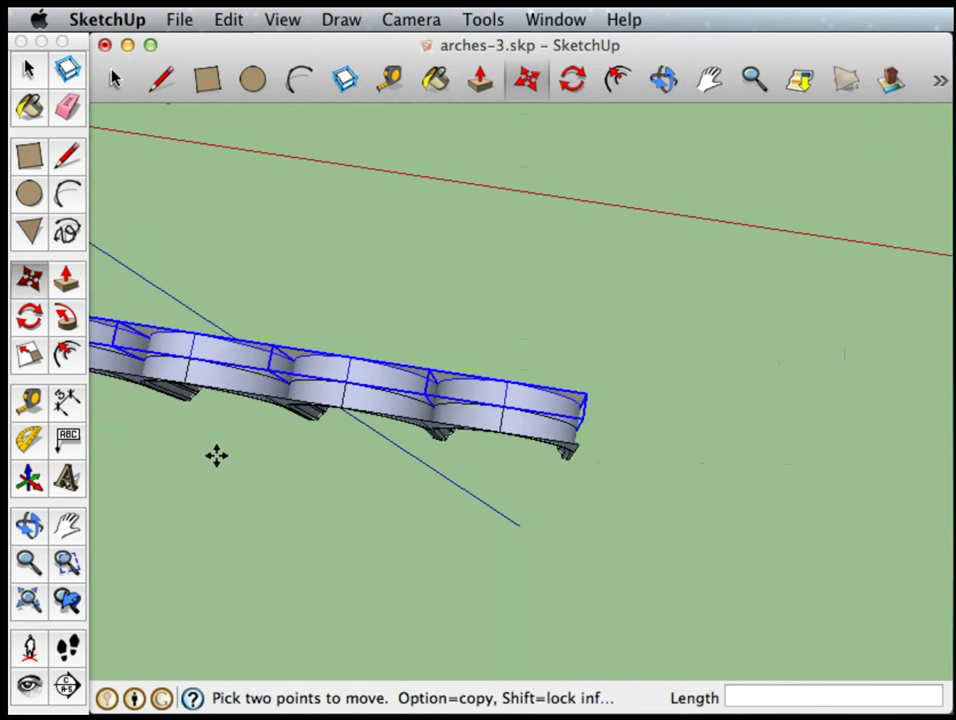
{"action": "middle_click_drag", "start_coordinate": [216, 455], "coordinate": [184, 136]}
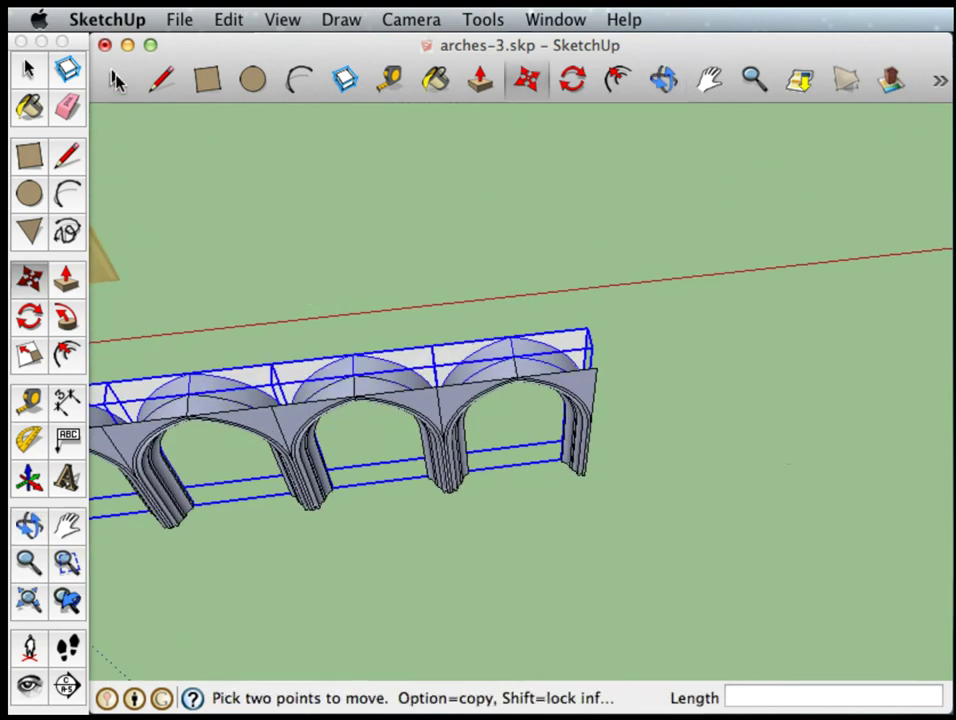
{"action": "key", "text": "space"}
{"action": "left_click", "coordinate": [209, 589]}
{"action": "scroll", "coordinate": [156, 576], "scroll_direction": "up", "scroll_amount": 2}
{"action": "mouse_move", "coordinate": [156, 576]}
{"action": "middle_mouse_down"}
{"action": "mouse_move", "coordinate": [413, 510]}
{"action": "mouse_move", "coordinate": [666, 322]}
{"action": "middle_mouse_up"}
{"action": "mouse_move", "coordinate": [280, 406]}
{"action": "middle_mouse_down"}
{"action": "mouse_move", "coordinate": [779, 175]}
{"action": "mouse_move", "coordinate": [630, 216]}
{"action": "mouse_move", "coordinate": [574, 152]}
{"action": "mouse_move", "coordinate": [566, 158]}
{"action": "middle_mouse_up"}
{"action": "middle_click_drag", "start_coordinate": [480, 558], "coordinate": [400, 198]}
{"action": "middle_click_drag", "start_coordinate": [497, 443], "coordinate": [430, 188]}
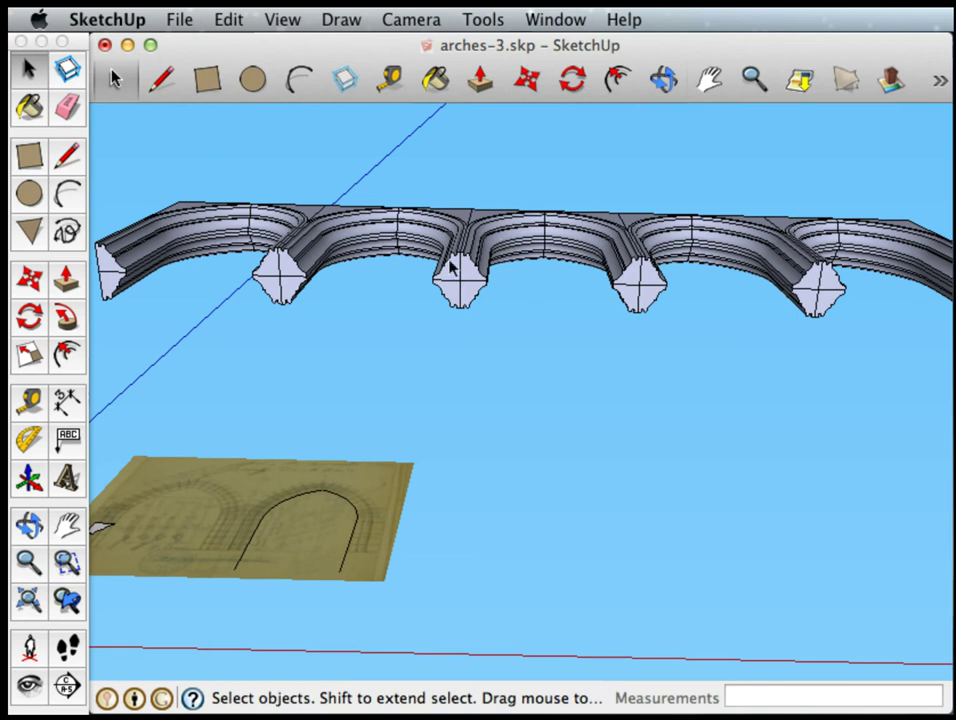
{"action": "middle_click_drag", "start_coordinate": [416, 268], "coordinate": [557, 429]}
{"action": "scroll", "coordinate": [603, 500], "scroll_direction": "up", "scroll_amount": 2}
{"action": "scroll", "coordinate": [603, 500], "scroll_direction": "up", "scroll_amount": 5}
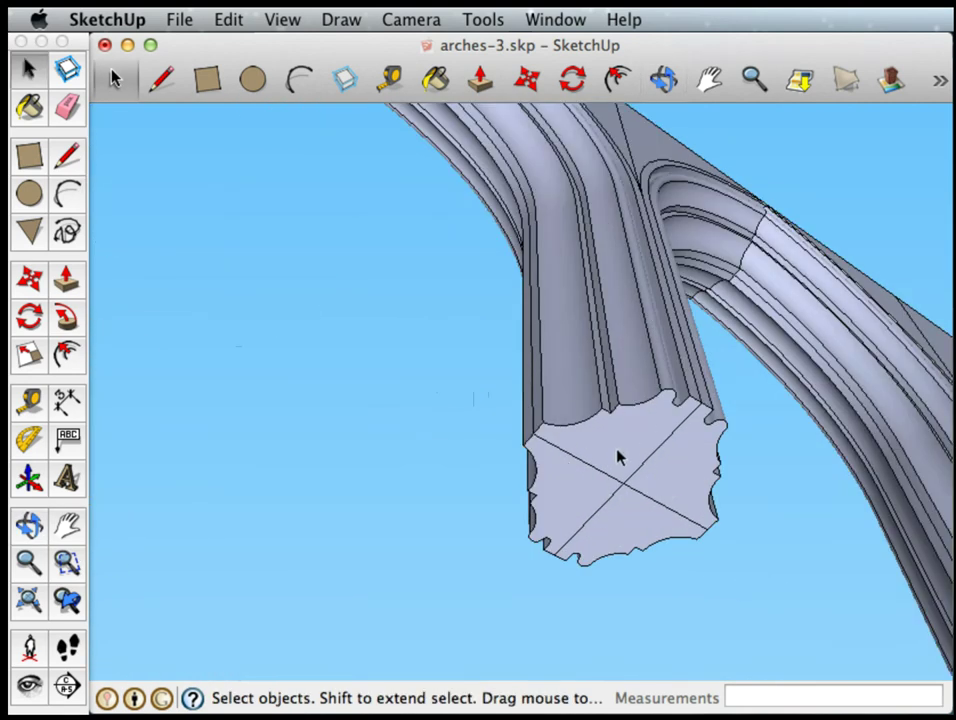
{"action": "middle_click_drag", "start_coordinate": [619, 457], "coordinate": [320, 587]}
{"action": "scroll", "coordinate": [367, 412], "scroll_direction": "down", "scroll_amount": 5}
{"action": "middle_click_drag", "start_coordinate": [367, 412], "coordinate": [370, 540]}
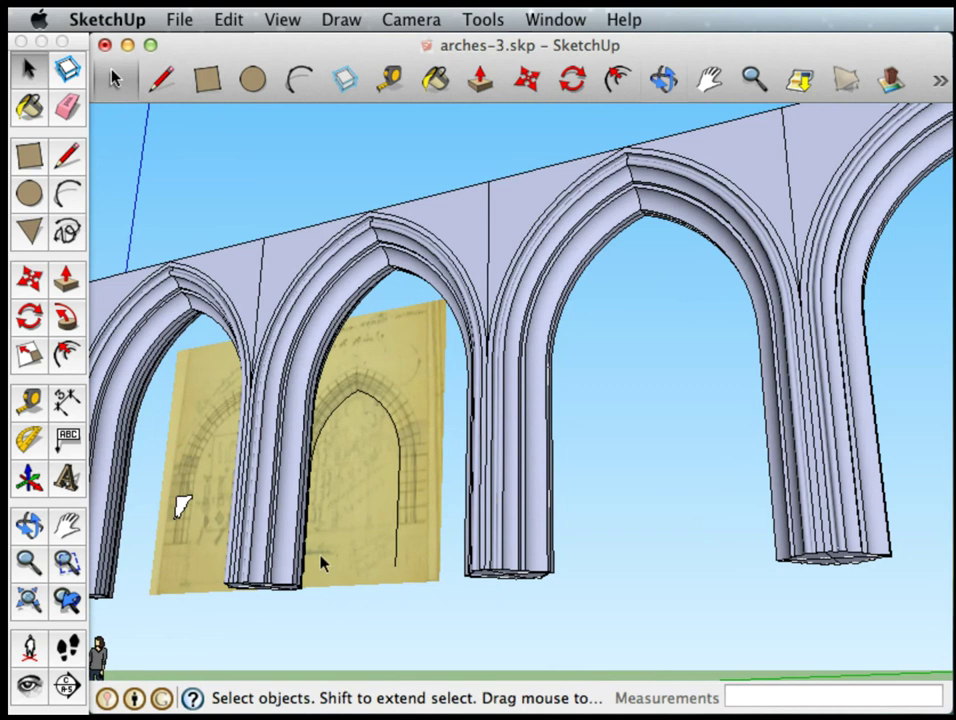